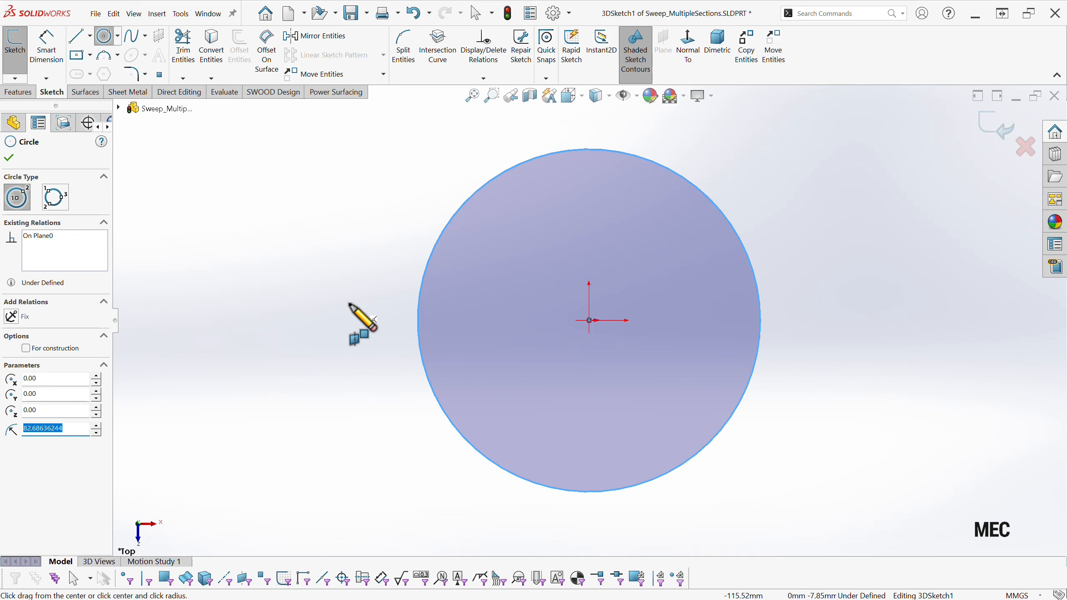
Set the origin-centred circle's diameter to 0.3 m and convert the circle to construction geometry.
{"action": "right_click_drag", "start_coordinate": [349, 303], "coordinate": [349, 257]}
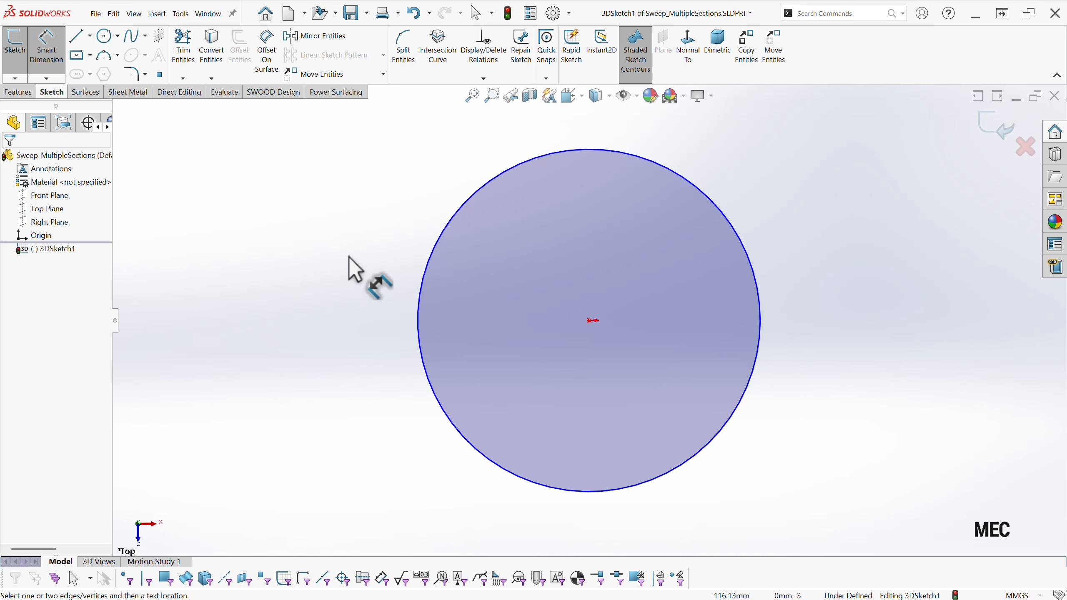
{"action": "left_click", "coordinate": [423, 280]}
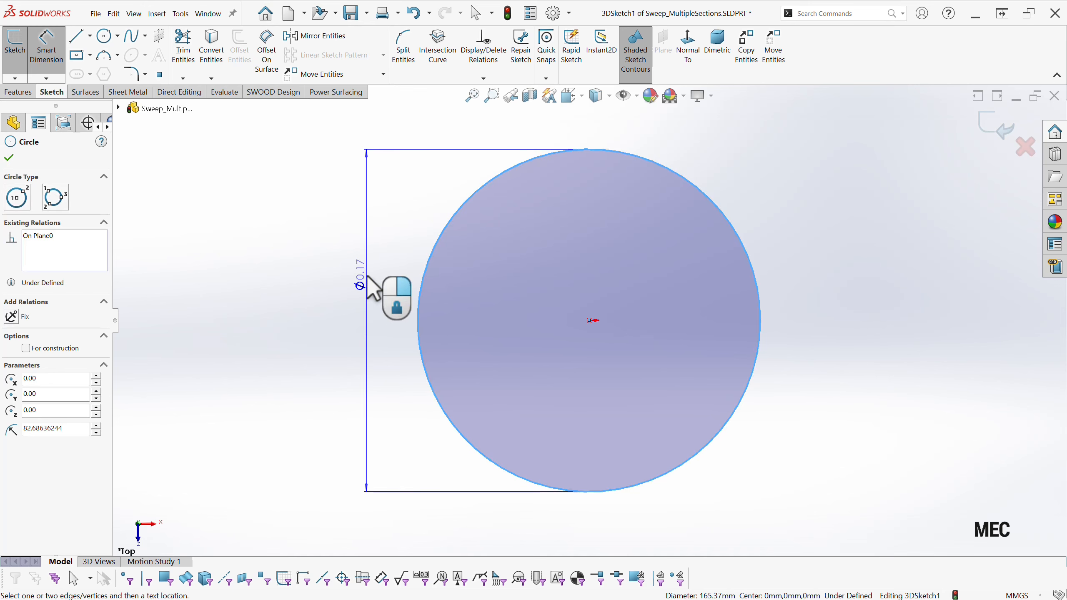
{"action": "left_click", "coordinate": [368, 278]}
{"action": "type", "text": "300"}
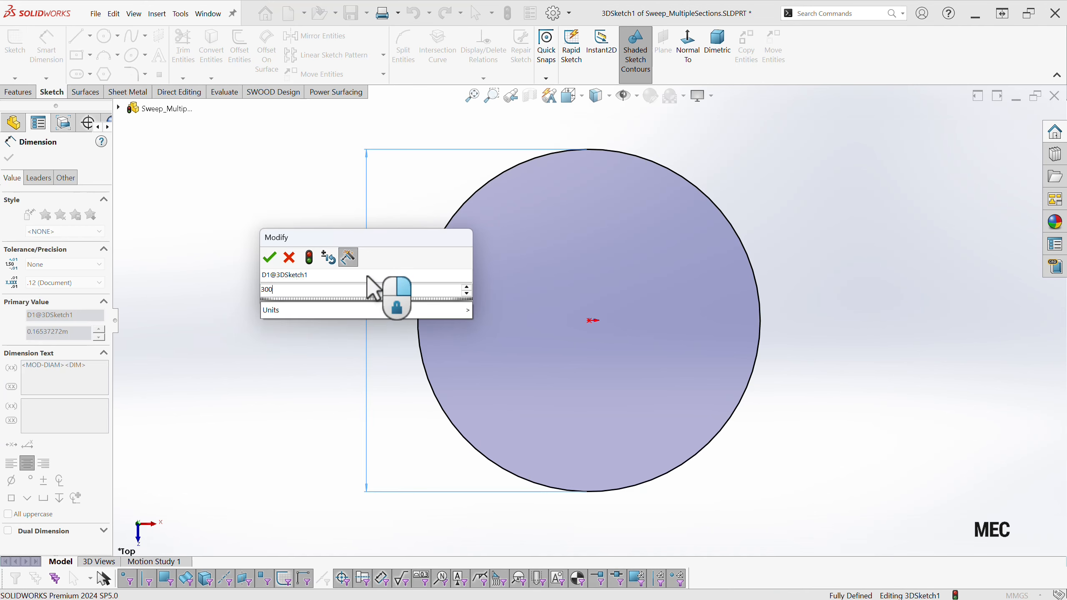
{"action": "key", "text": "Return"}
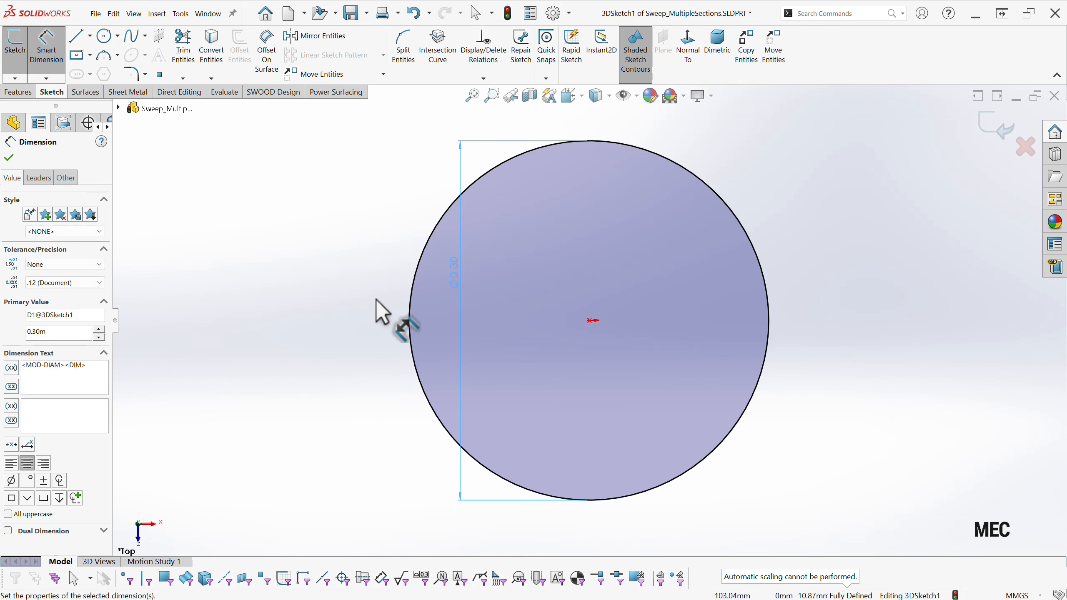
{"action": "key", "text": "Escape"}
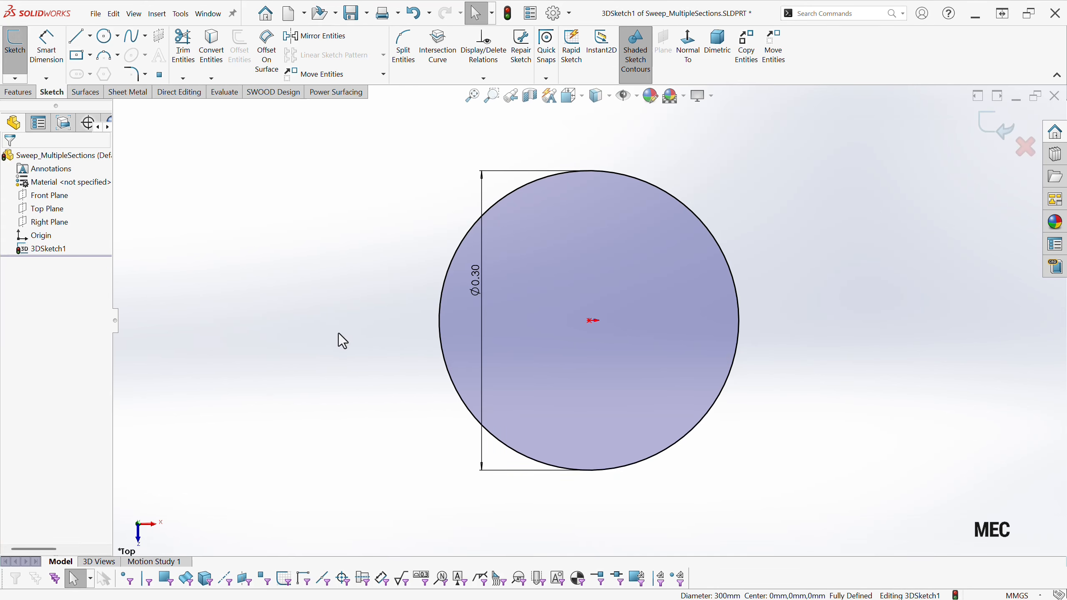
{"action": "left_click", "coordinate": [452, 383]}
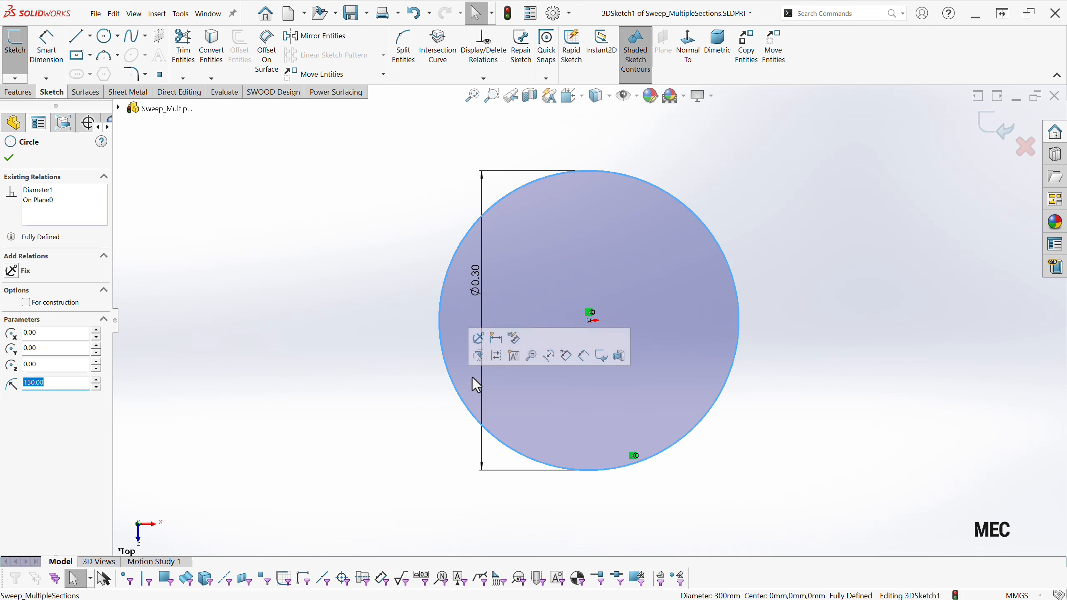
{"action": "left_click", "coordinate": [495, 356]}
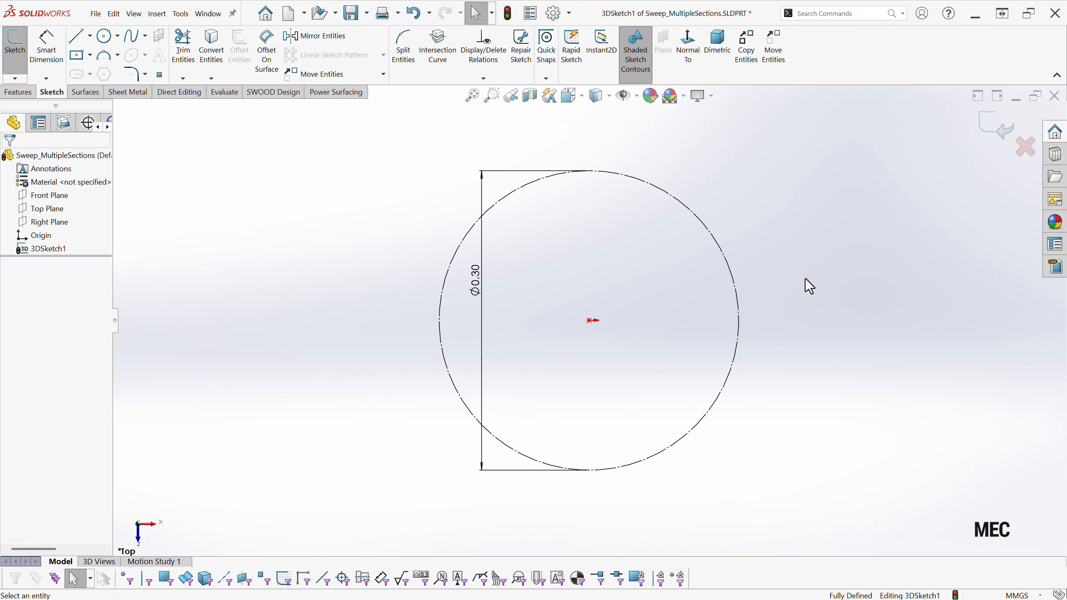
Sketch two circles on the Front Plane, about 34 mm and 27 mm in diameter, near the left and right ends of the construction circle.
{"action": "middle_click_drag", "start_coordinate": [365, 441], "coordinate": [362, 323]}
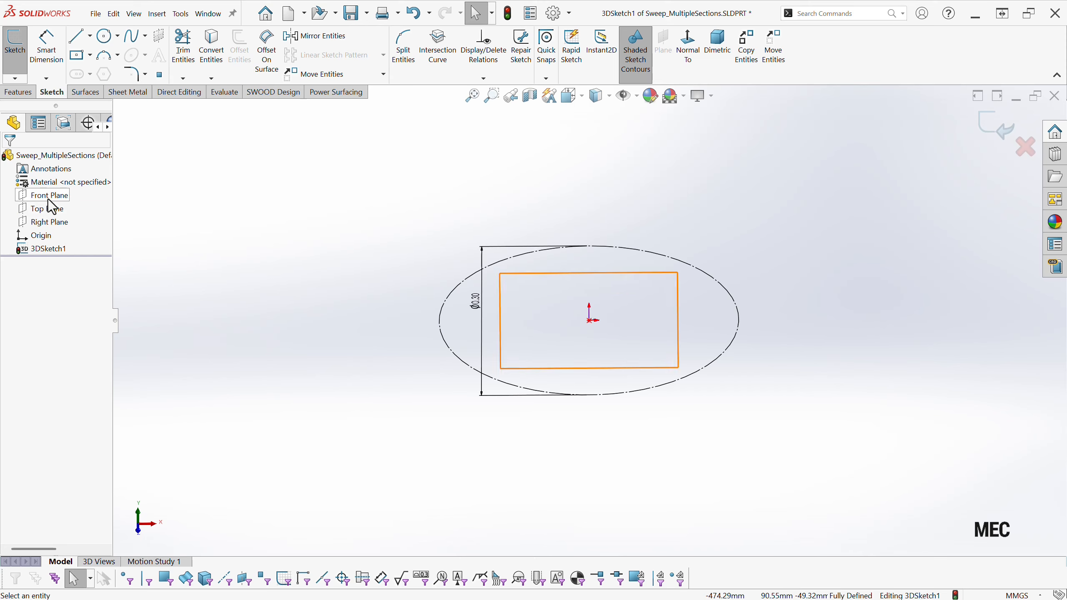
{"action": "left_click", "coordinate": [50, 196]}
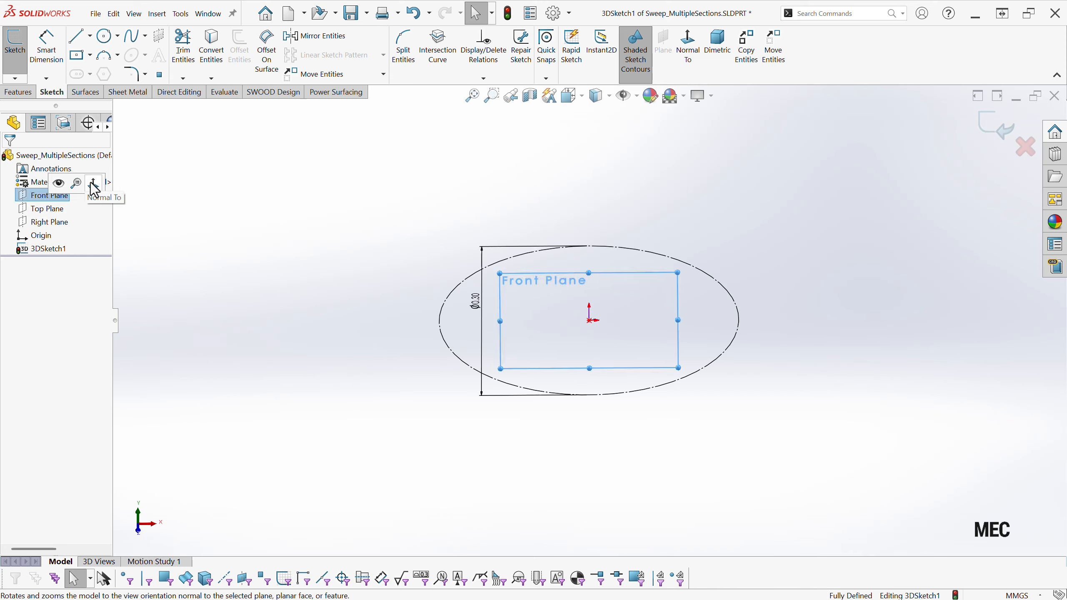
{"action": "left_click", "coordinate": [94, 185]}
{"action": "left_click", "coordinate": [200, 253]}
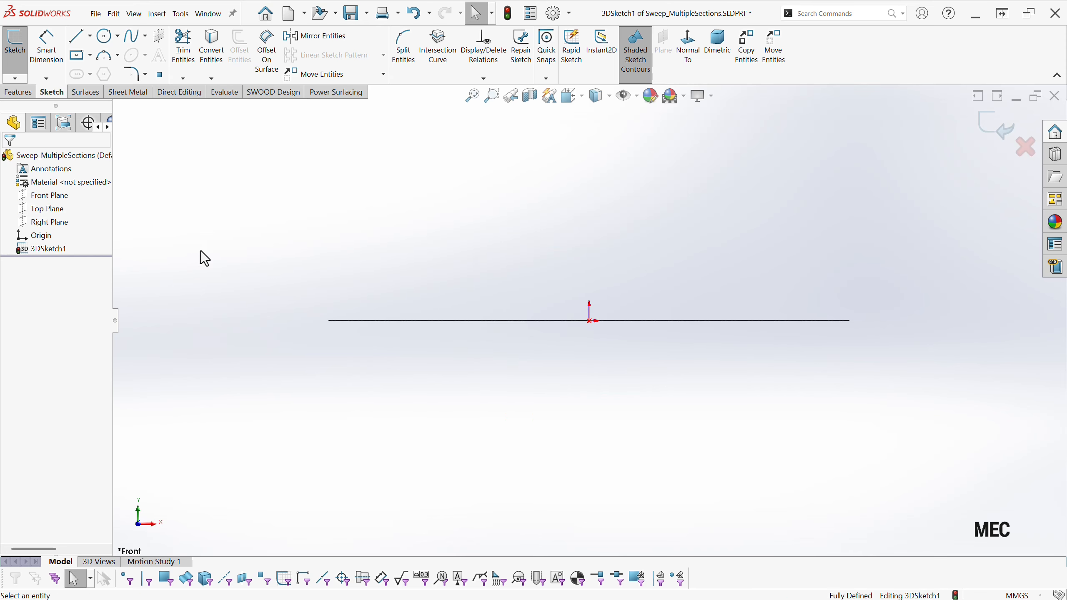
{"action": "left_click", "coordinate": [104, 39]}
{"action": "left_click", "coordinate": [312, 320]}
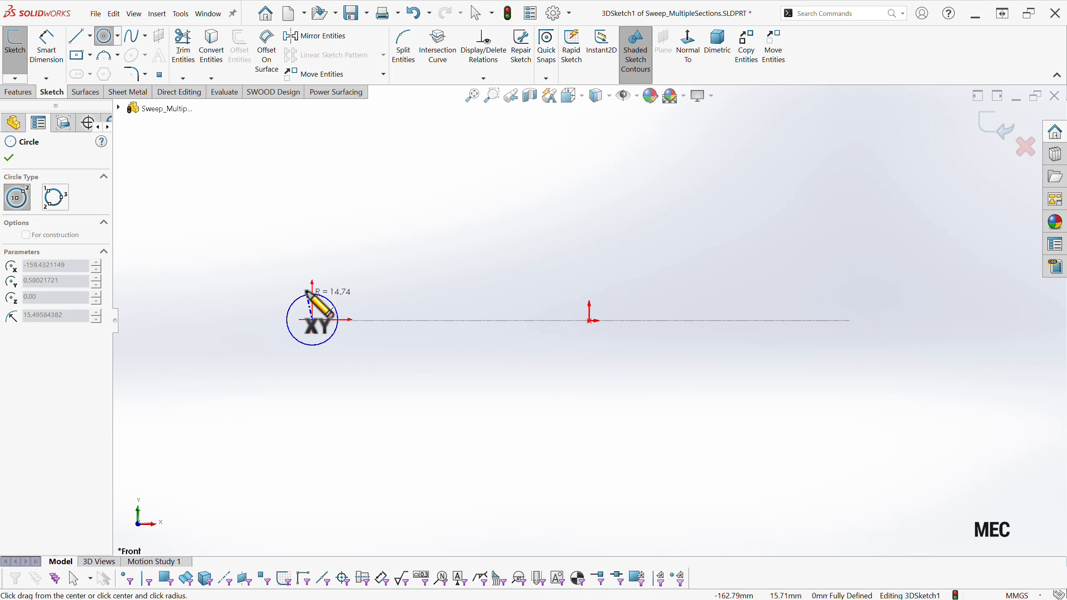
{"action": "left_click", "coordinate": [311, 291]}
{"action": "left_click", "coordinate": [857, 322]}
{"action": "left_click", "coordinate": [840, 305]}
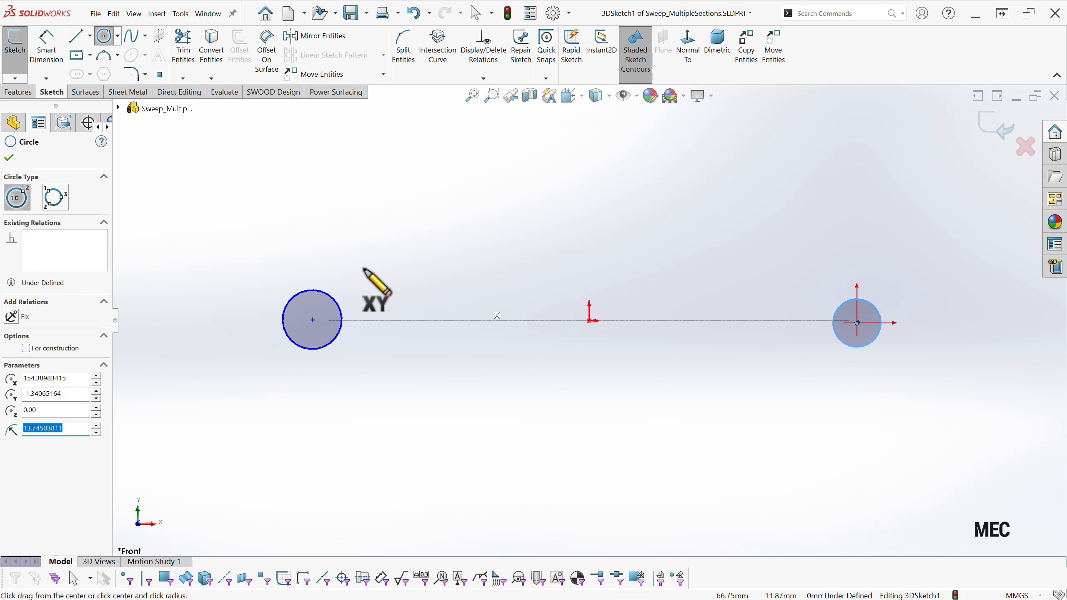
{"action": "middle_click_drag", "start_coordinate": [381, 357], "coordinate": [402, 416]}
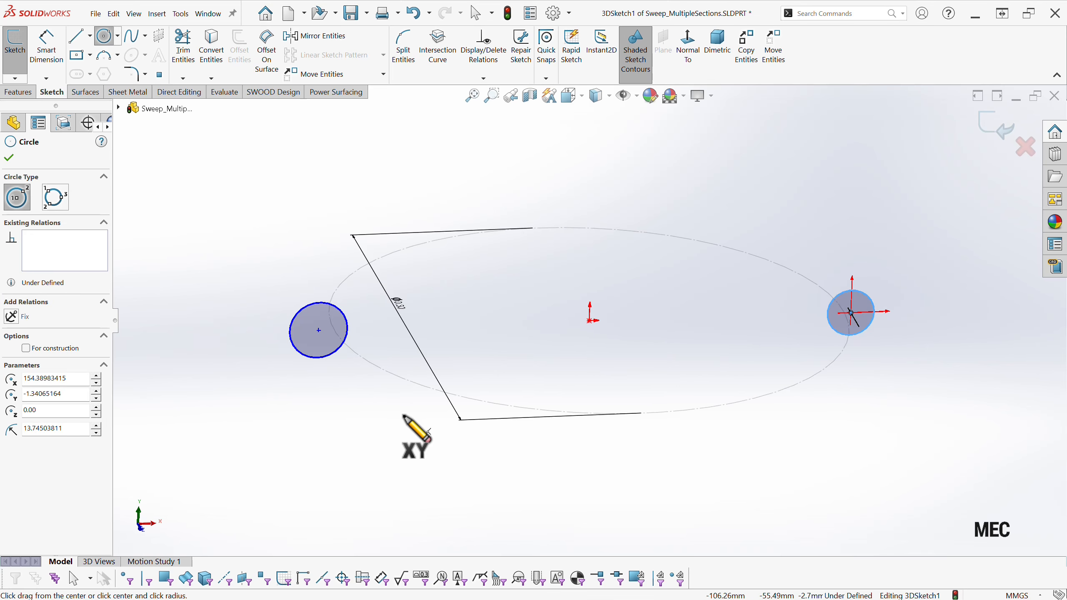
{"action": "key", "text": "Escape"}
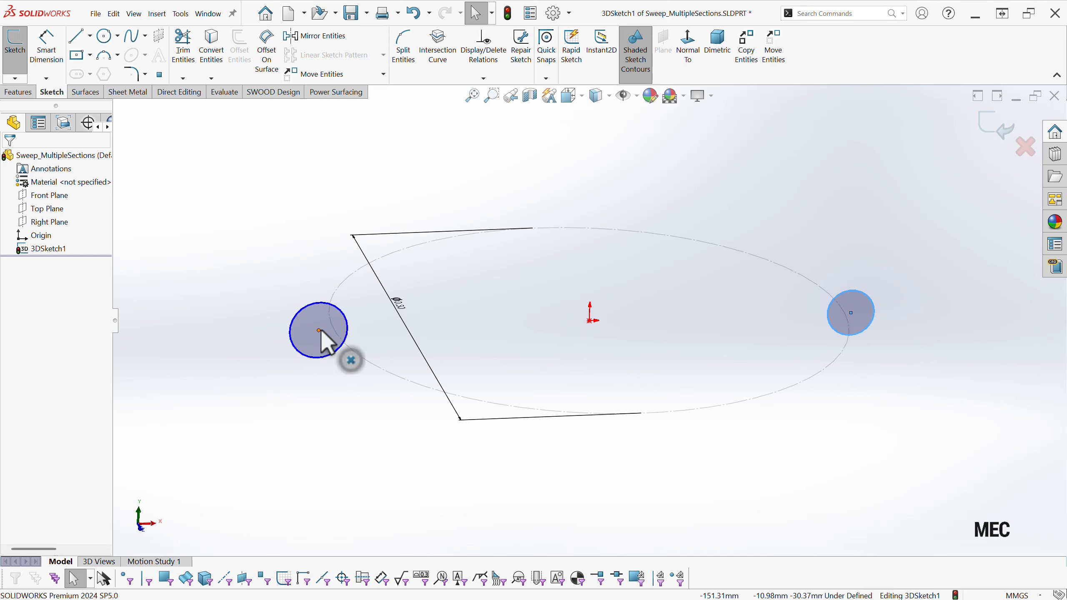
Make the centres of both small circles coincident with the construction circle.
{"action": "left_click", "coordinate": [319, 331]}
{"action": "left_click", "coordinate": [364, 360], "text": "ctrl"}
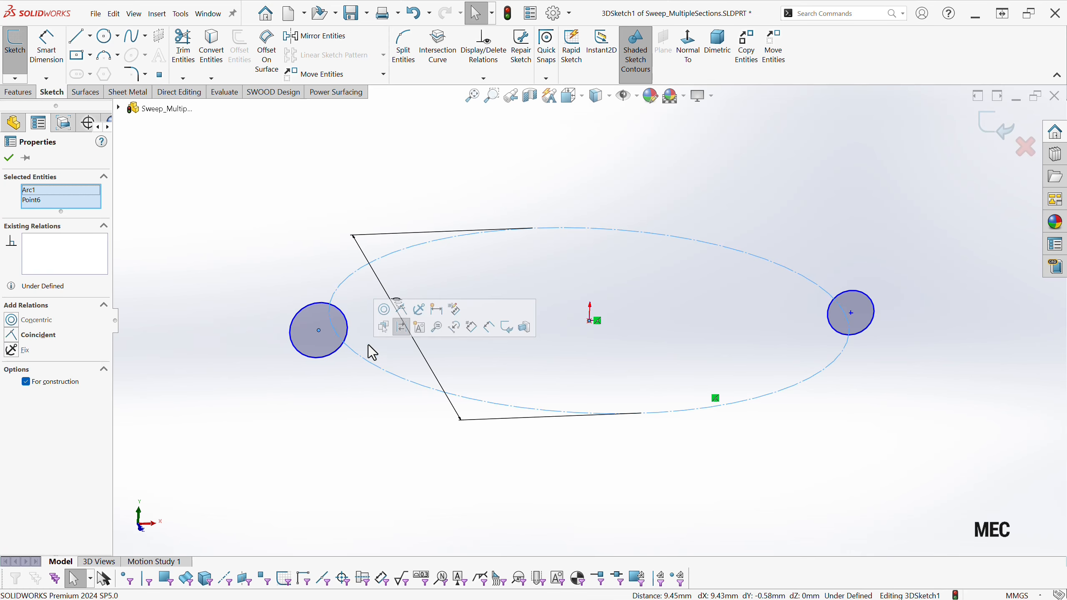
{"action": "left_click", "coordinate": [402, 310]}
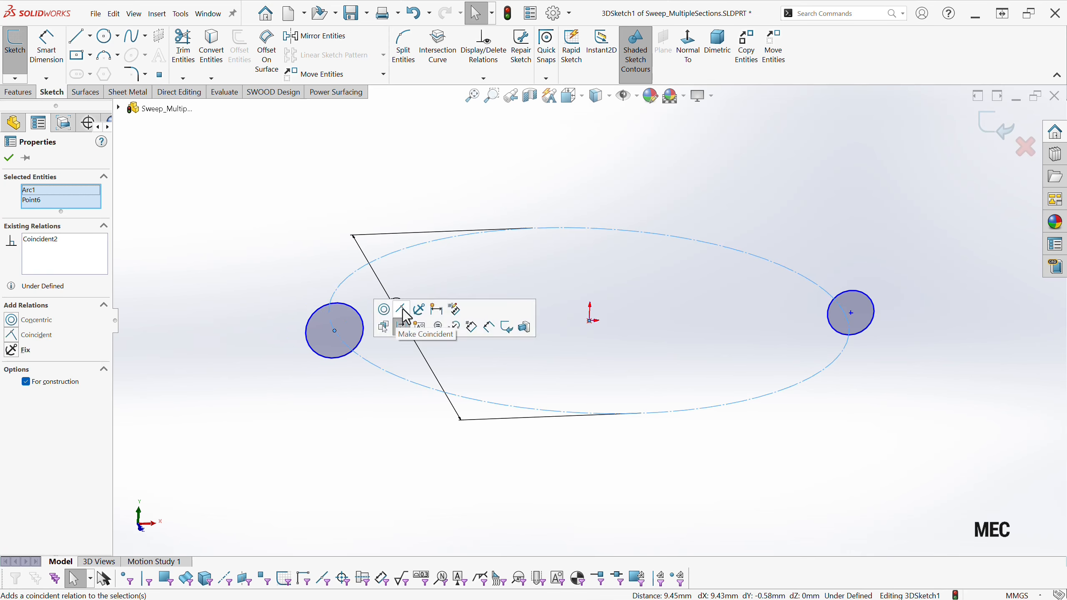
{"action": "left_click", "coordinate": [852, 313]}
{"action": "left_click", "coordinate": [844, 351], "text": "ctrl"}
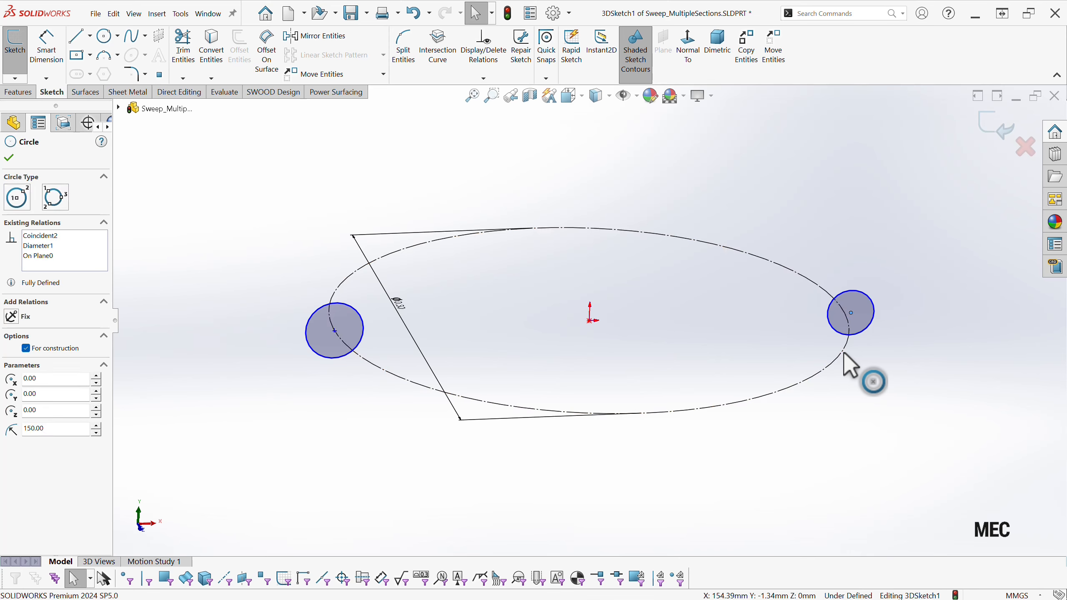
{"action": "left_click", "coordinate": [888, 308]}
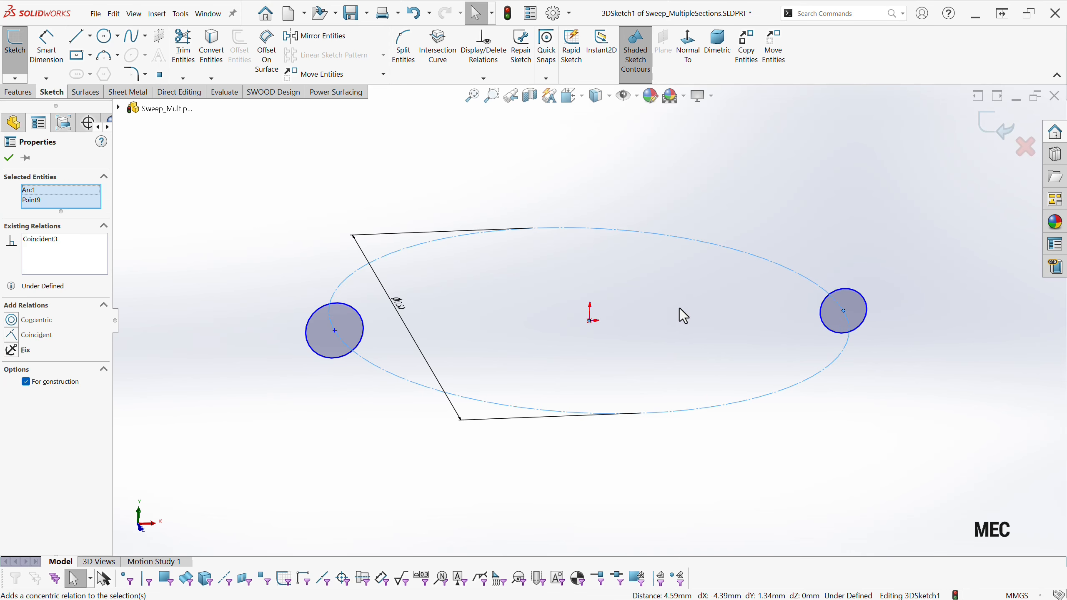
Dimension the left small circle with a diameter of 0.05 m.
{"action": "right_click_drag", "start_coordinate": [290, 423], "coordinate": [275, 367]}
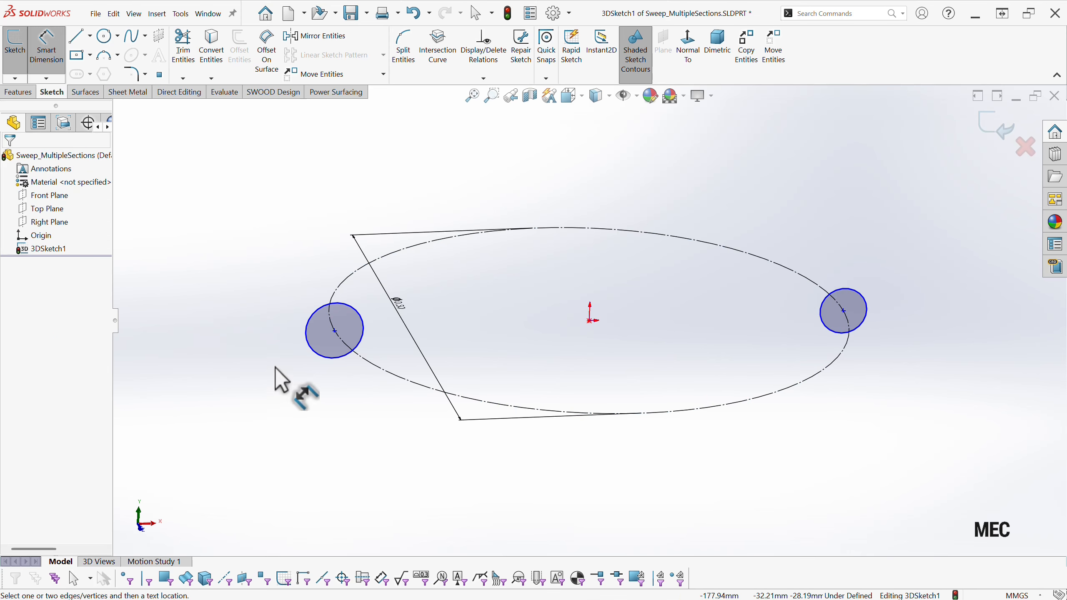
{"action": "left_click", "coordinate": [318, 311]}
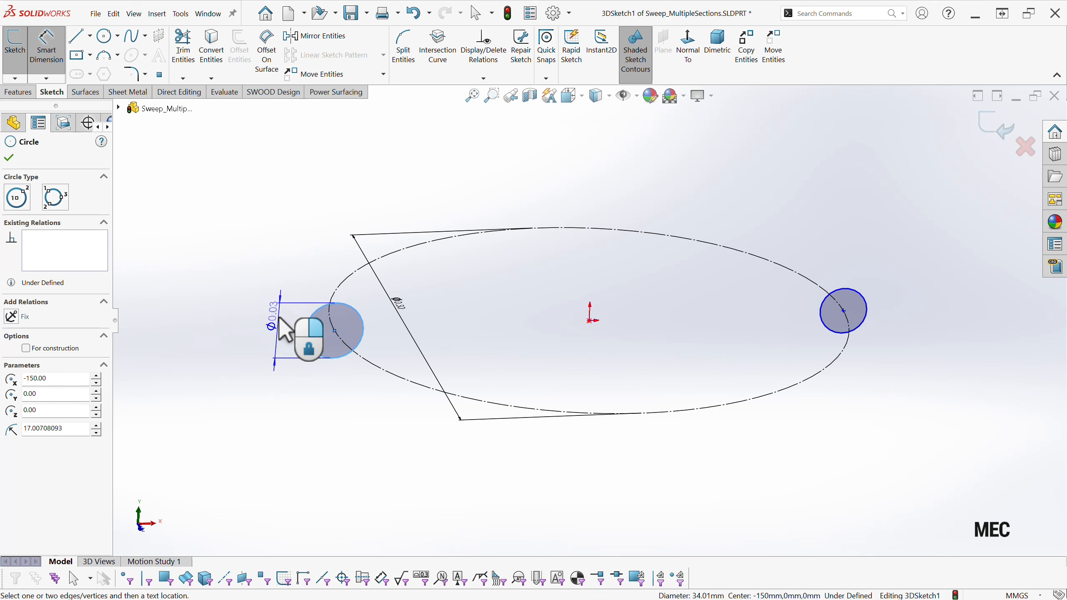
{"action": "left_click", "coordinate": [280, 318]}
{"action": "type", "text": "0.05"}
{"action": "key", "text": "Return"}
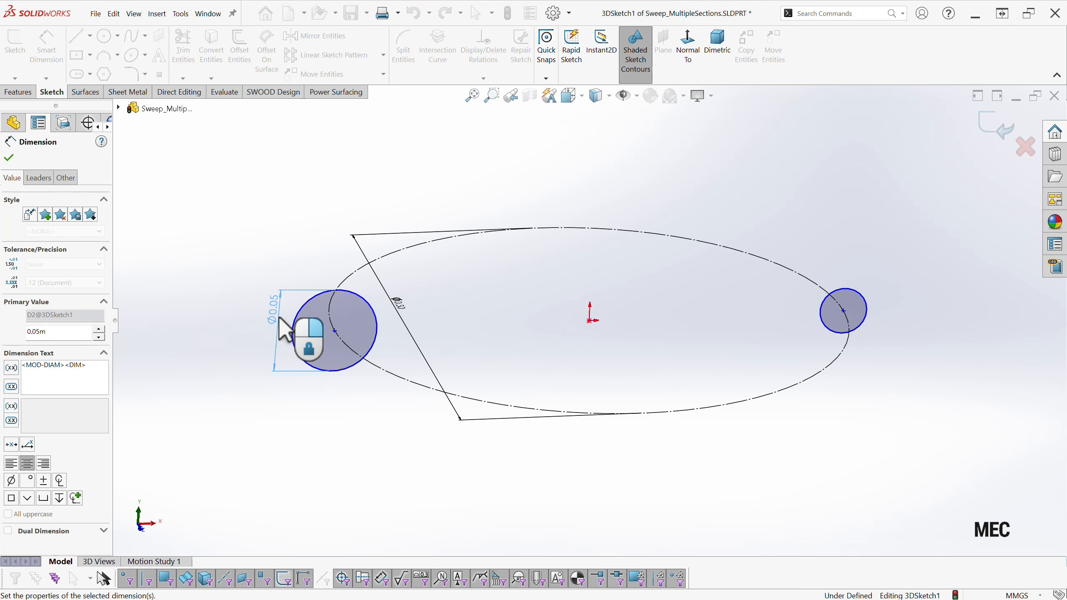
Dimension the right small circle with a diameter of 25 mm.
{"action": "left_click", "coordinate": [867, 310]}
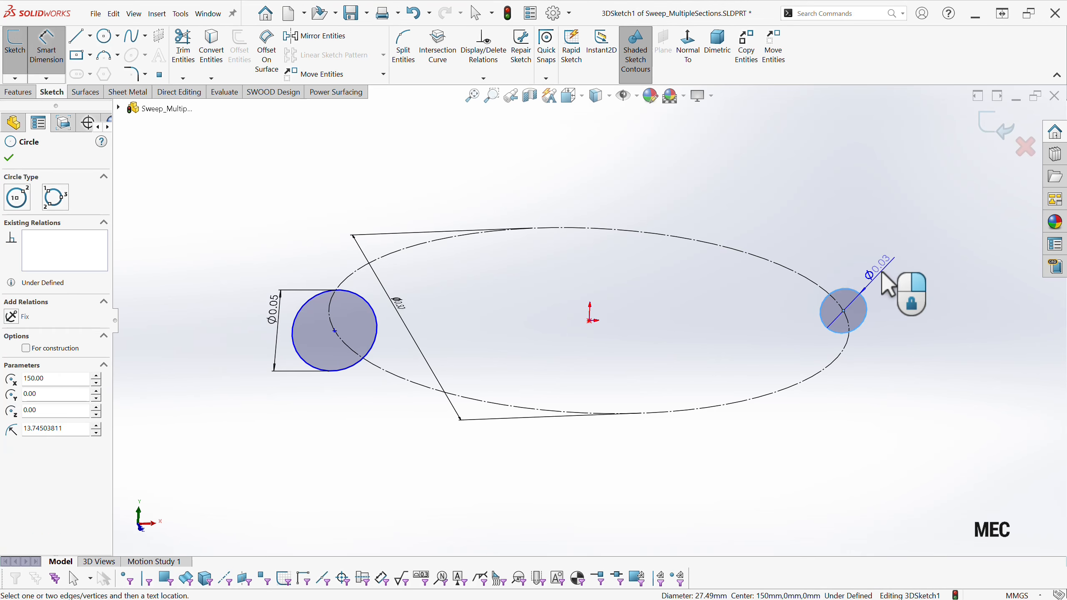
{"action": "left_click", "coordinate": [884, 278]}
{"action": "type", "text": "25"}
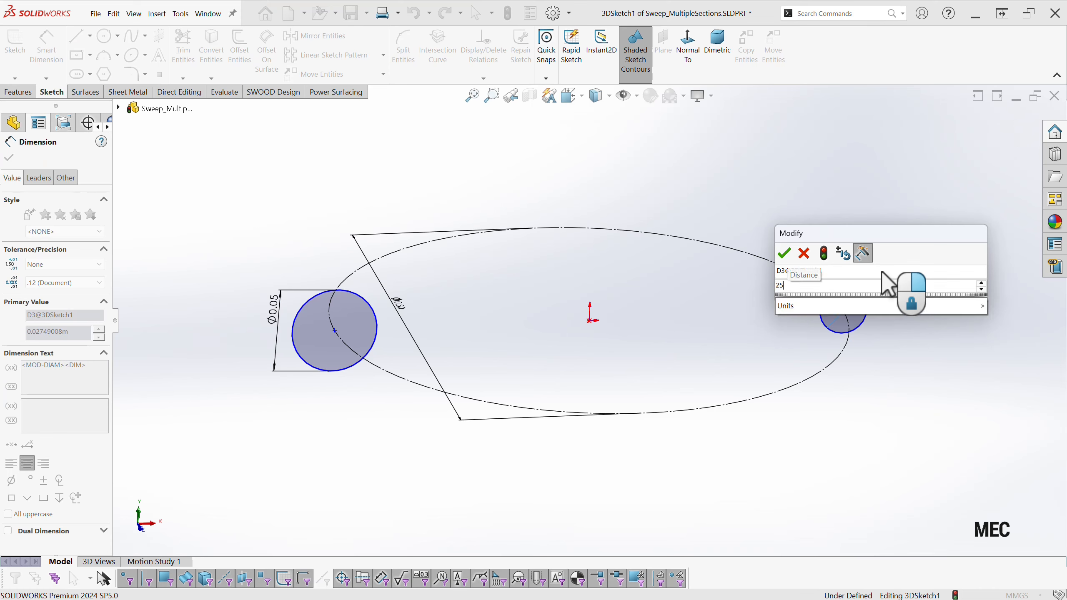
{"action": "key", "text": "Return"}
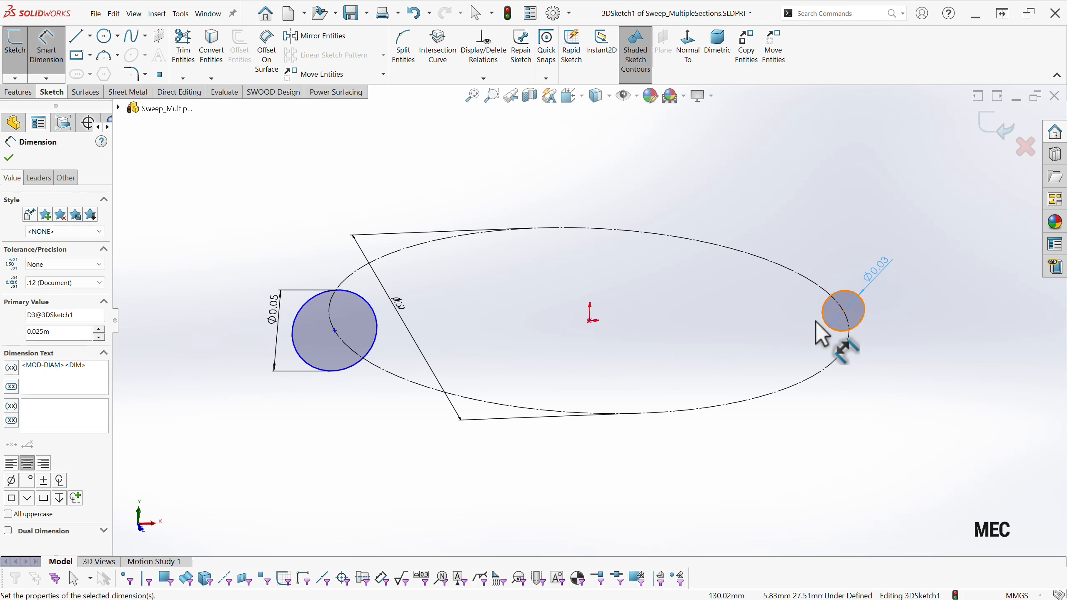
{"action": "key", "text": "Escape"}
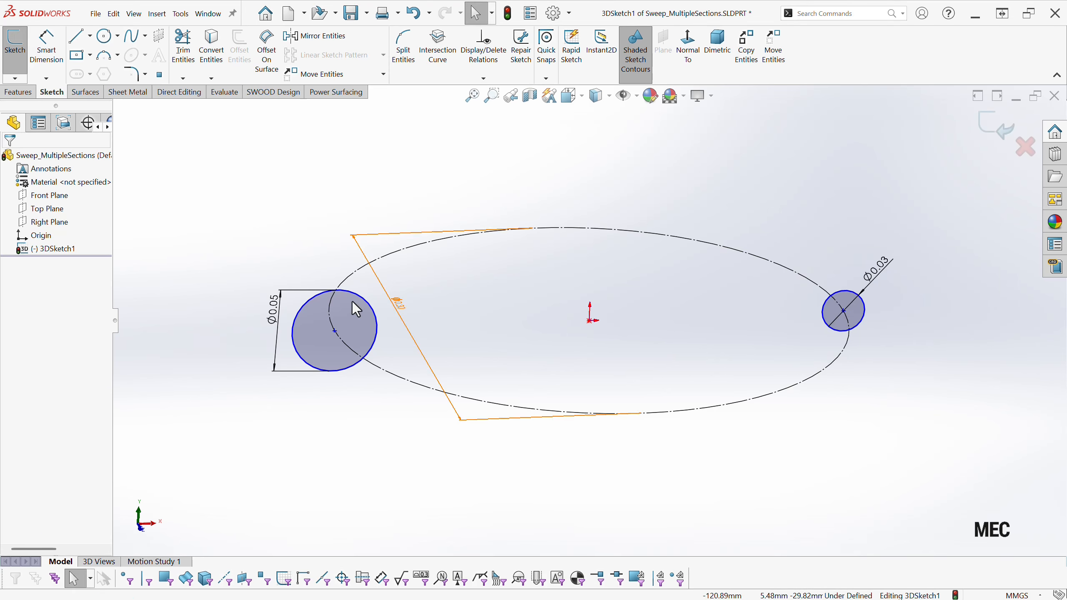
Add an On Plane relation between each of the two small circles and the Front Plane.
{"action": "left_click", "coordinate": [310, 320]}
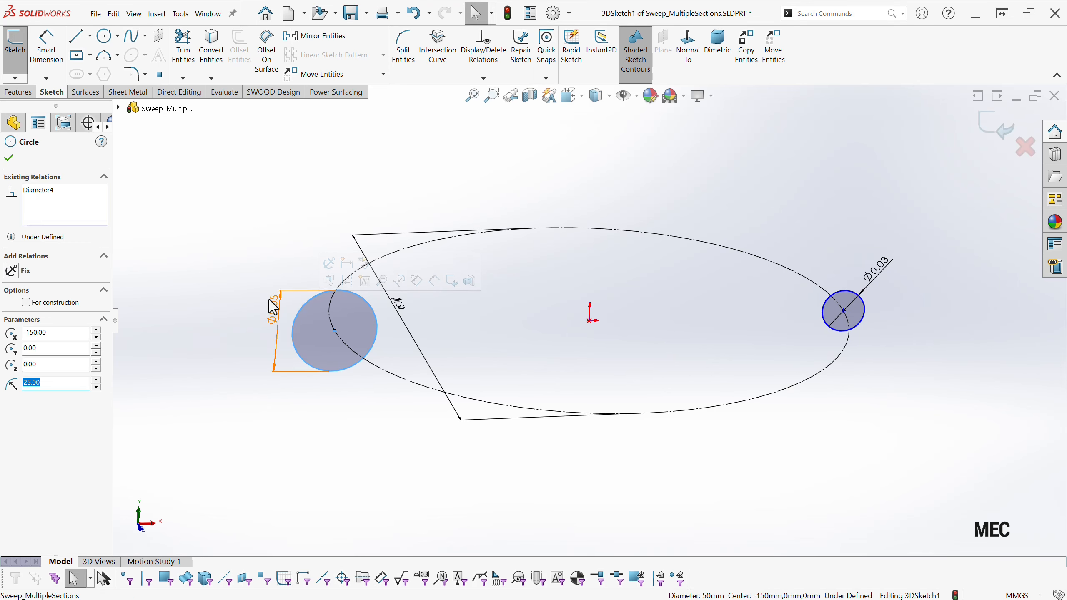
{"action": "left_click", "coordinate": [119, 108]}
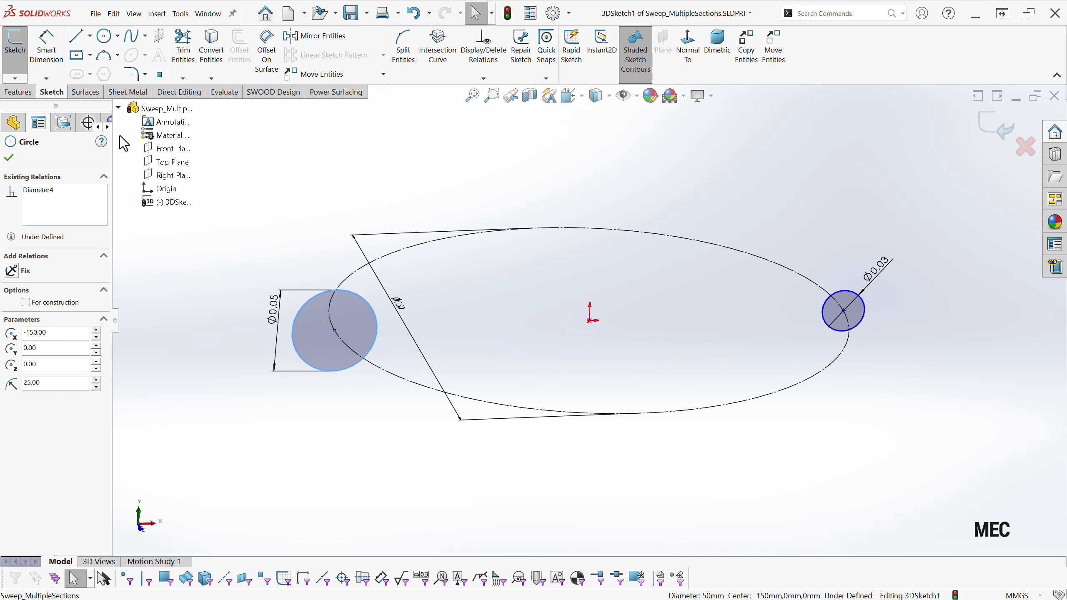
{"action": "left_click", "coordinate": [166, 149], "text": "ctrl"}
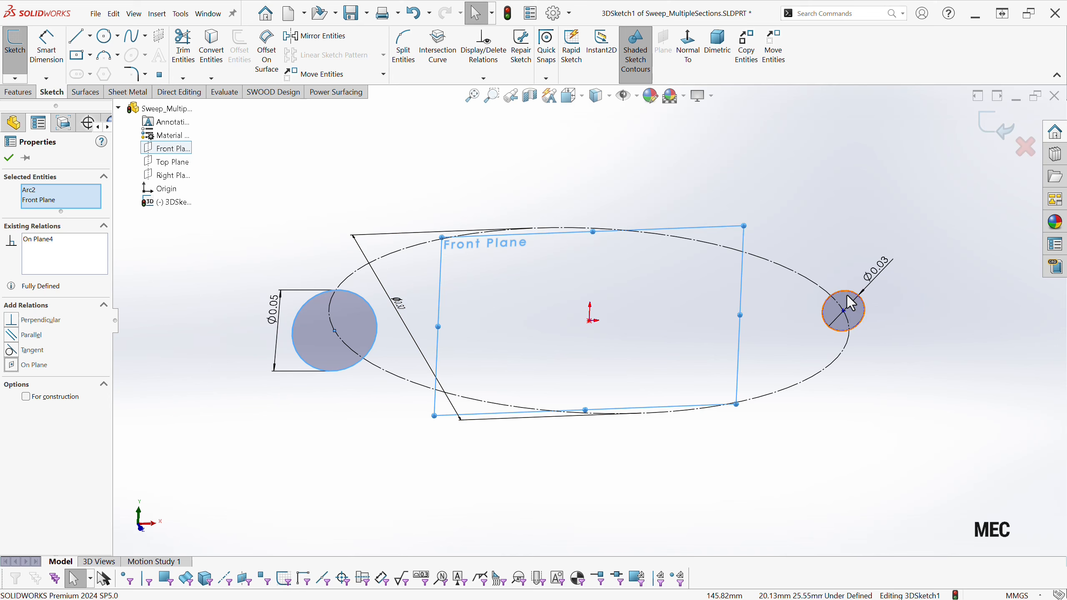
{"action": "left_click", "coordinate": [851, 318]}
{"action": "left_click", "coordinate": [165, 149], "text": "ctrl"}
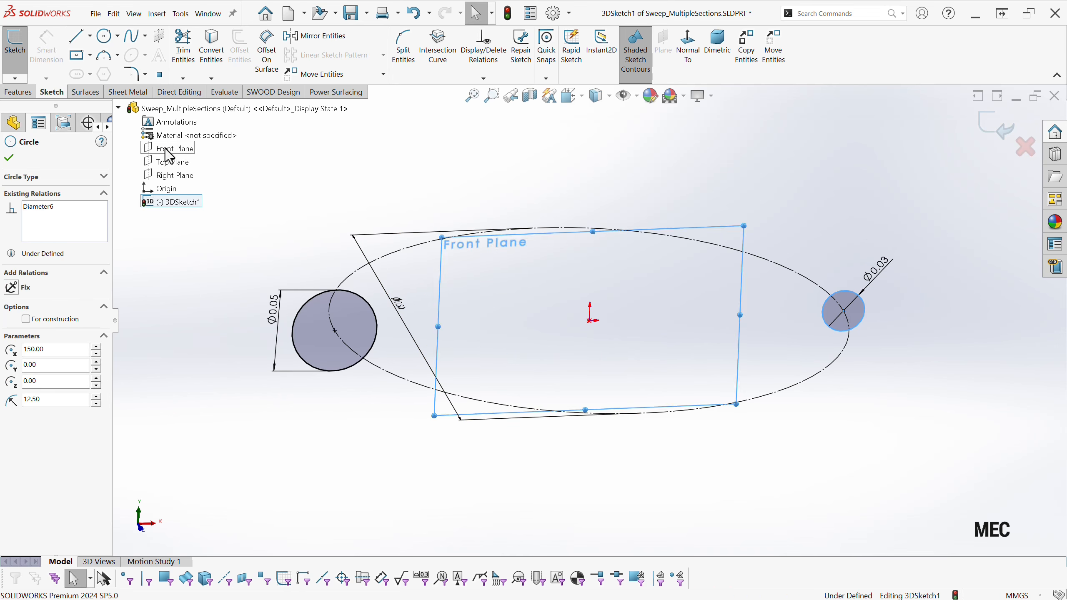
{"action": "left_click", "coordinate": [8, 365]}
{"action": "left_click", "coordinate": [264, 417]}
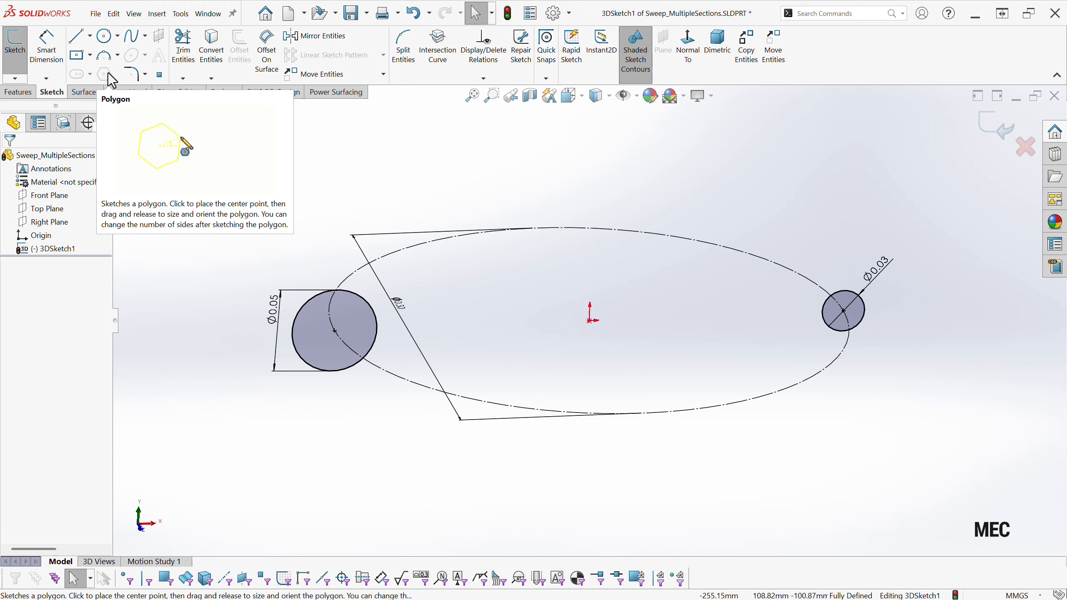
Divide the 50 mm circle with the Segment tool, using 5 evenly spaced sketch points.
{"action": "left_click", "coordinate": [185, 17]}
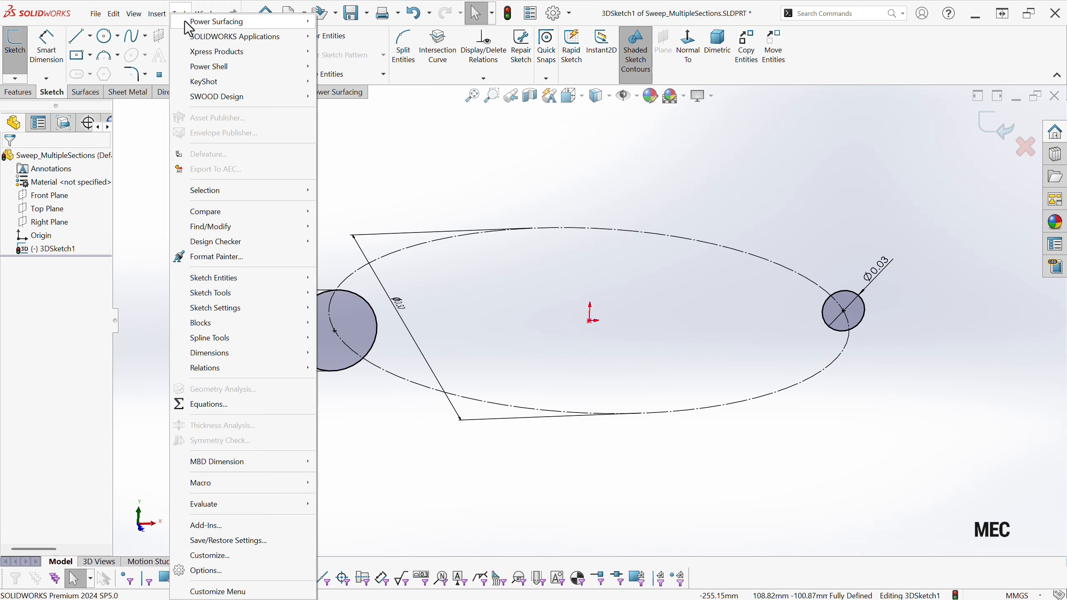
{"action": "mouse_move", "coordinate": [229, 294]}
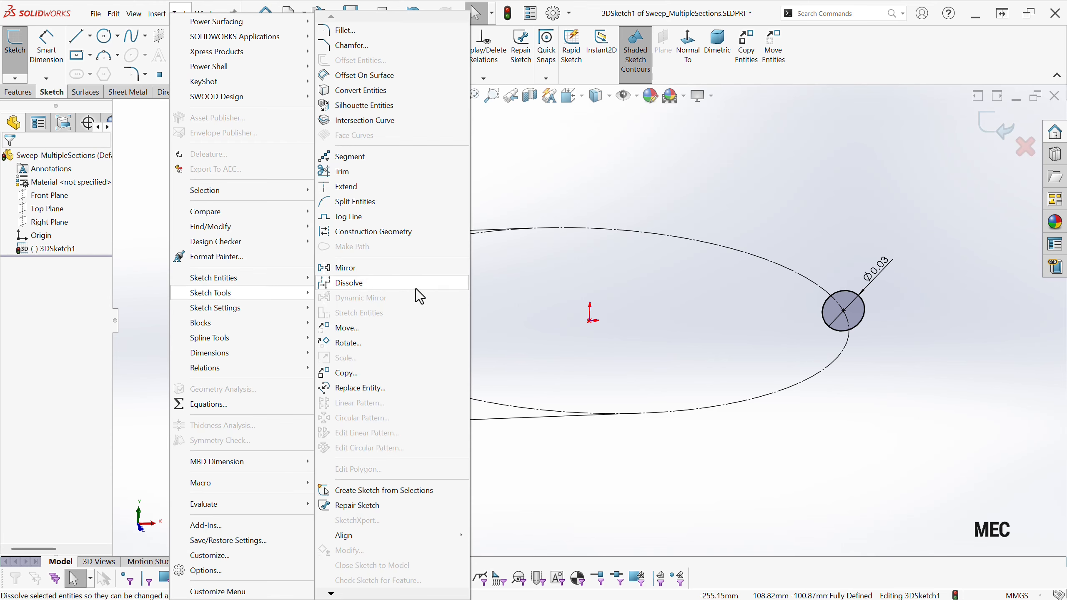
{"action": "left_click", "coordinate": [375, 158]}
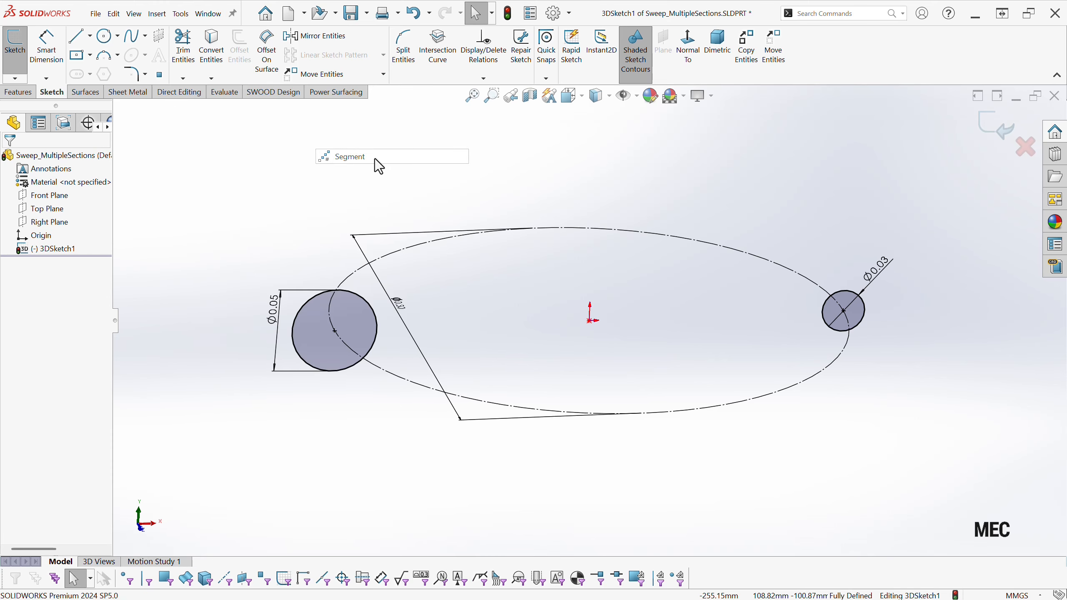
{"action": "left_click", "coordinate": [299, 307]}
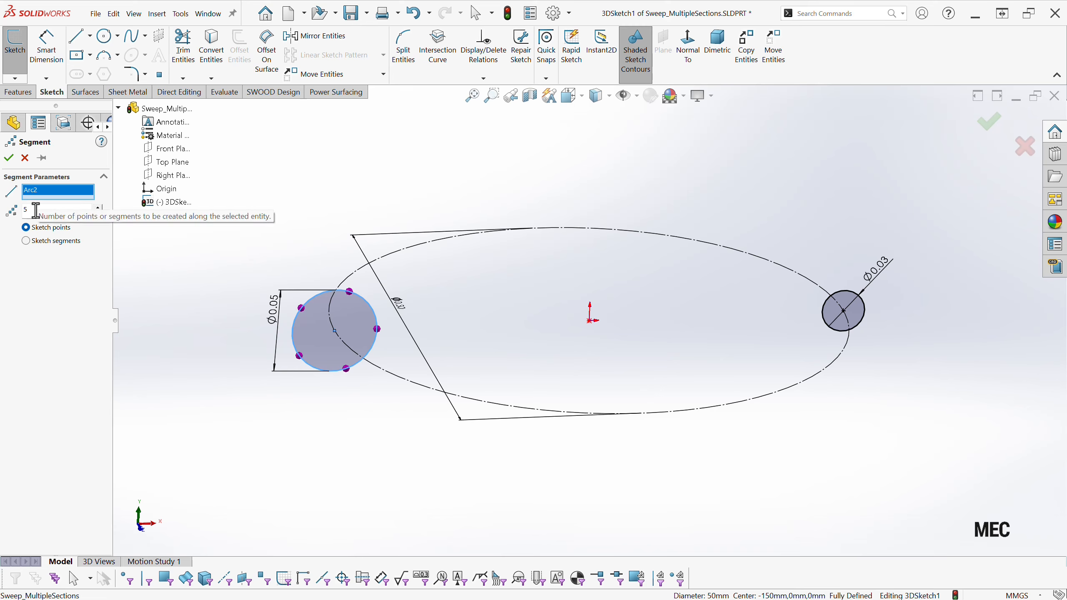
{"action": "left_click", "coordinate": [8, 159]}
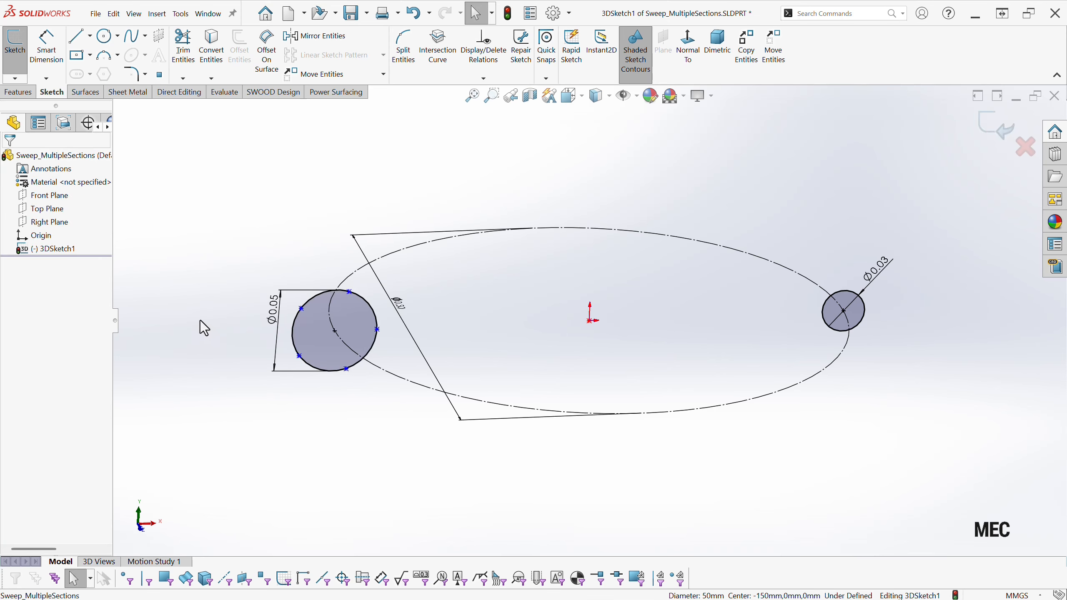
Draw a closed pentagon with the Line tool through the five segment points on the 50 mm circle.
{"action": "left_click", "coordinate": [83, 42]}
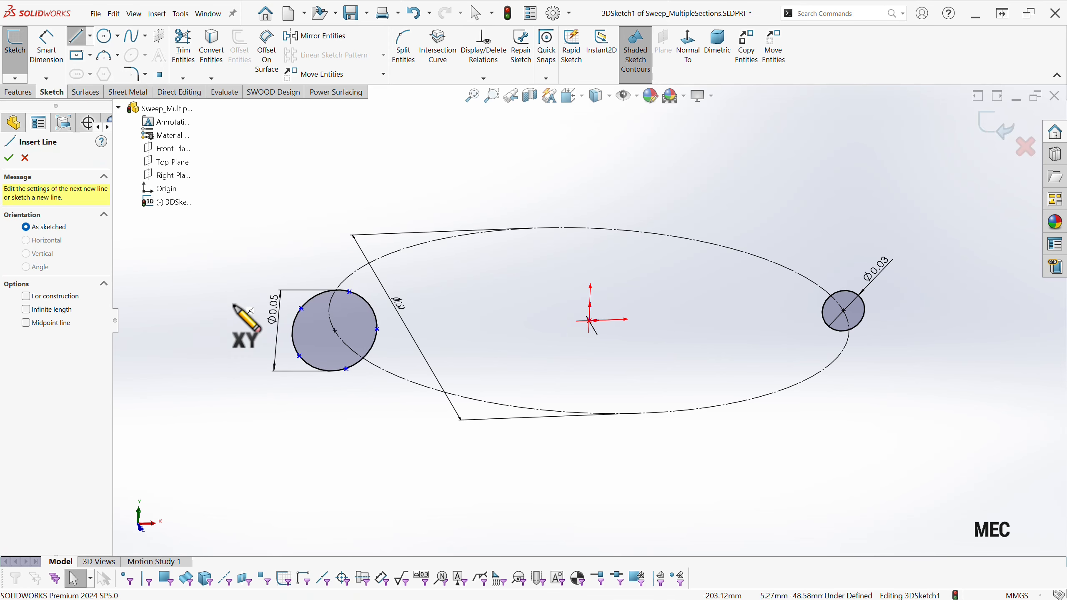
{"action": "left_click", "coordinate": [302, 308]}
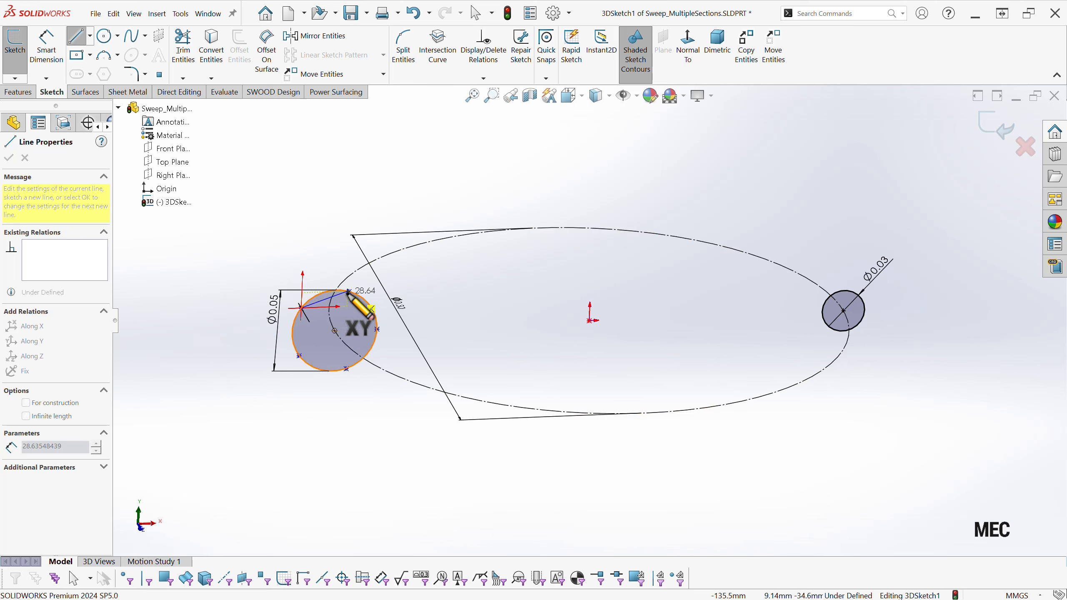
{"action": "left_click", "coordinate": [348, 291]}
{"action": "left_click", "coordinate": [377, 330]}
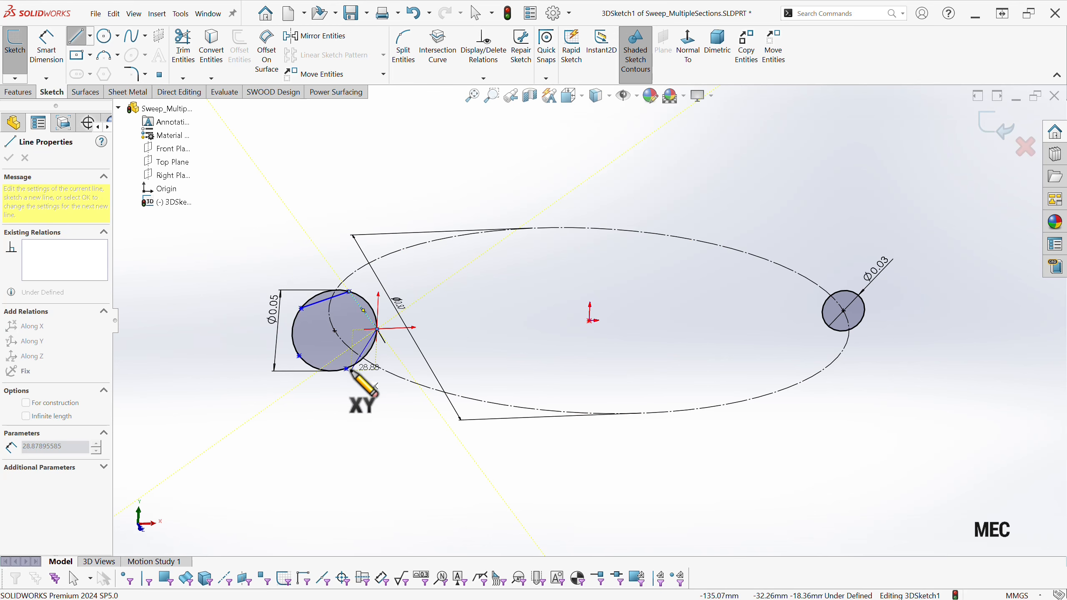
{"action": "left_click", "coordinate": [346, 369]}
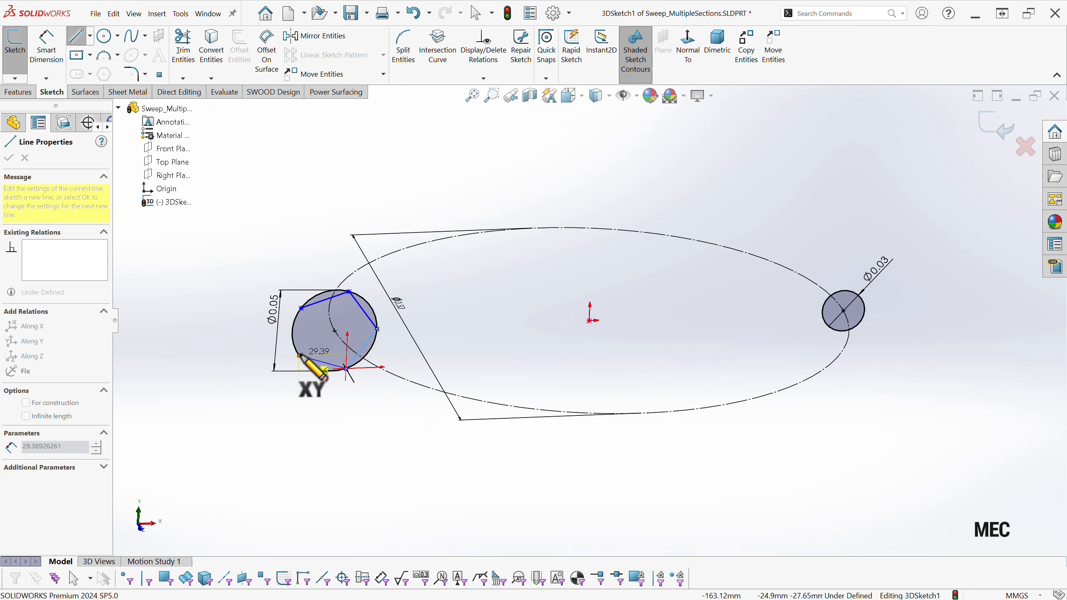
{"action": "left_click", "coordinate": [300, 356]}
{"action": "left_click", "coordinate": [301, 308]}
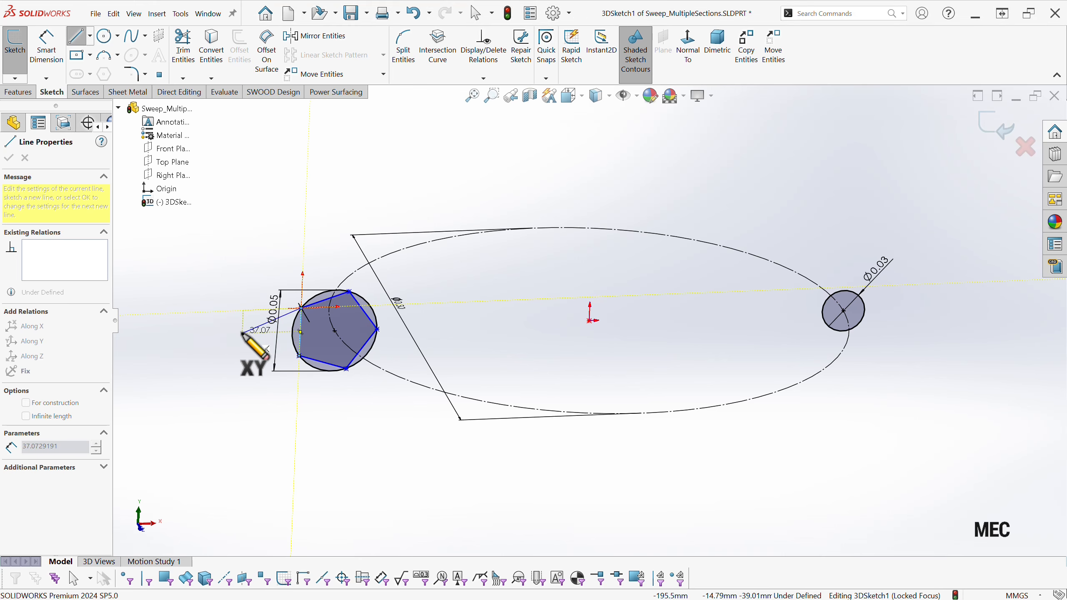
{"action": "key", "text": "Escape"}
Convert the 50 mm circle to construction geometry and add an Along X relation to the pentagon's lower side.
{"action": "scroll", "coordinate": [312, 323], "scroll_direction": "down", "scroll_amount": 3}
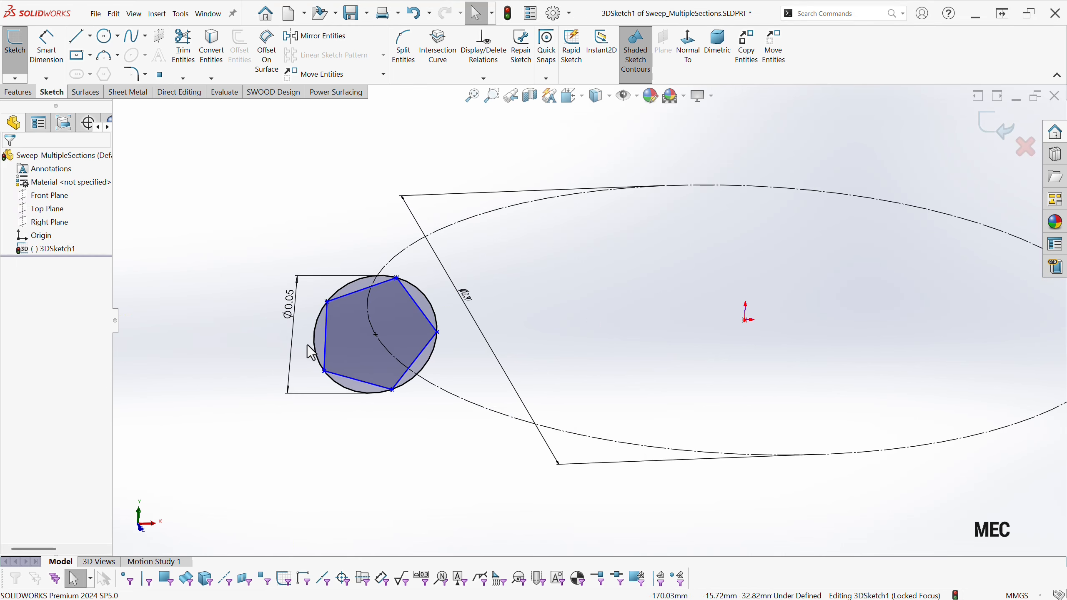
{"action": "left_click", "coordinate": [314, 344]}
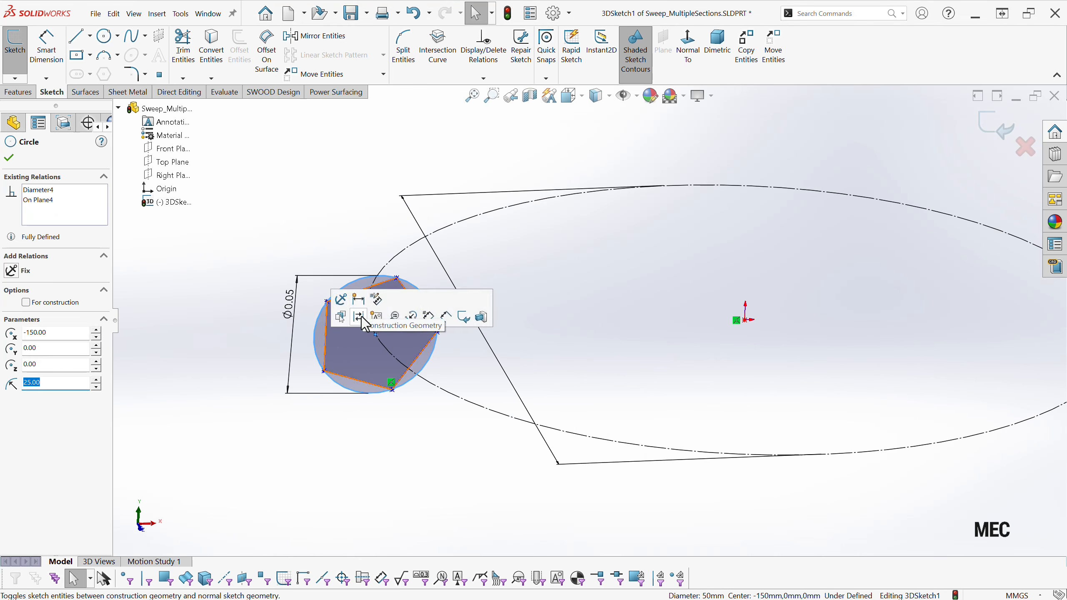
{"action": "left_click", "coordinate": [358, 318]}
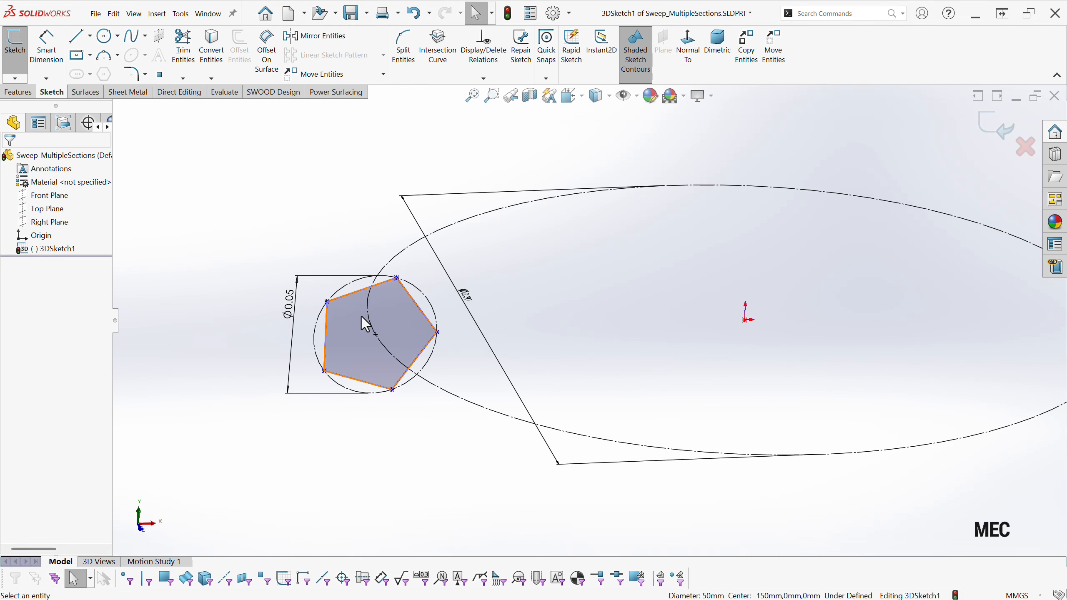
{"action": "left_click", "coordinate": [351, 378]}
{"action": "left_click", "coordinate": [377, 337]}
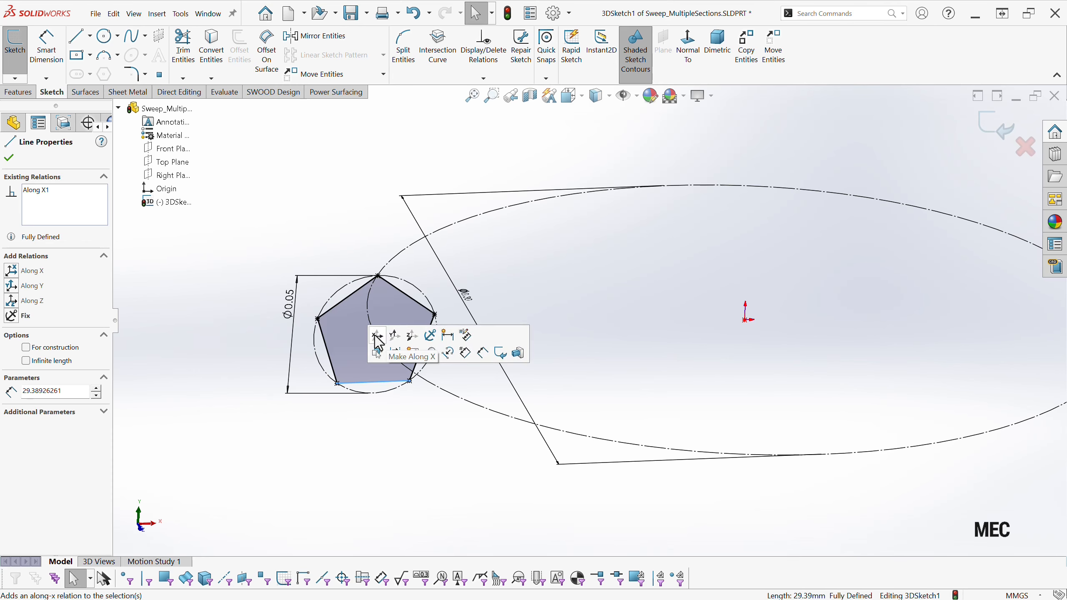
{"action": "left_click", "coordinate": [379, 450]}
Sketch two center rectangles on the YZ plane normal to the Right Plane, about 28 mm and 45 mm high, near opposite ends of the path circle.
{"action": "scroll", "coordinate": [353, 448], "scroll_direction": "up", "scroll_amount": 4}
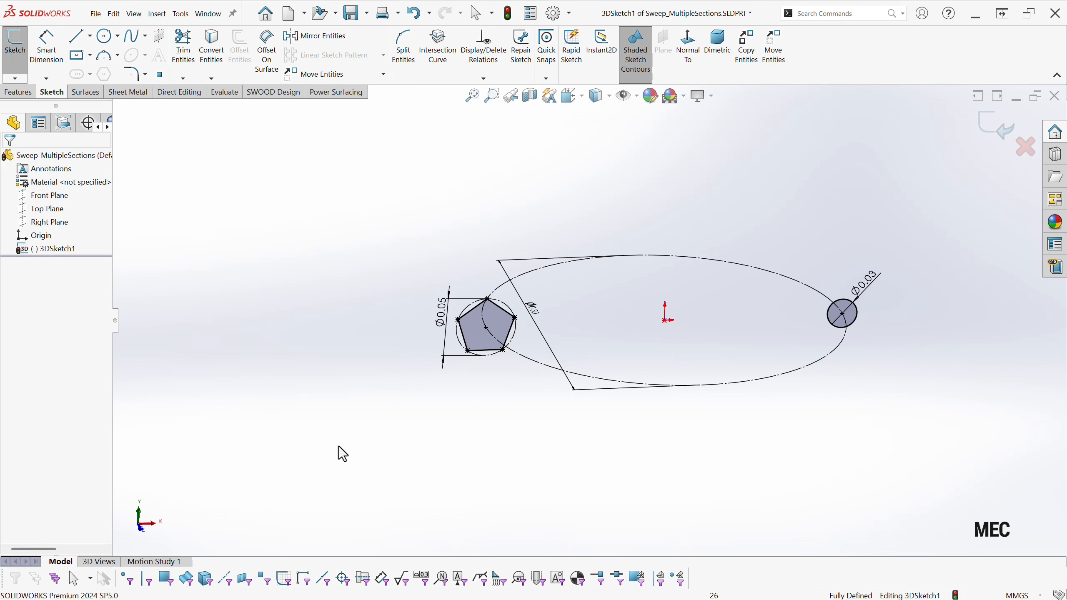
{"action": "middle_click_drag", "start_coordinate": [339, 446], "coordinate": [410, 420]}
{"action": "left_click", "coordinate": [44, 221]}
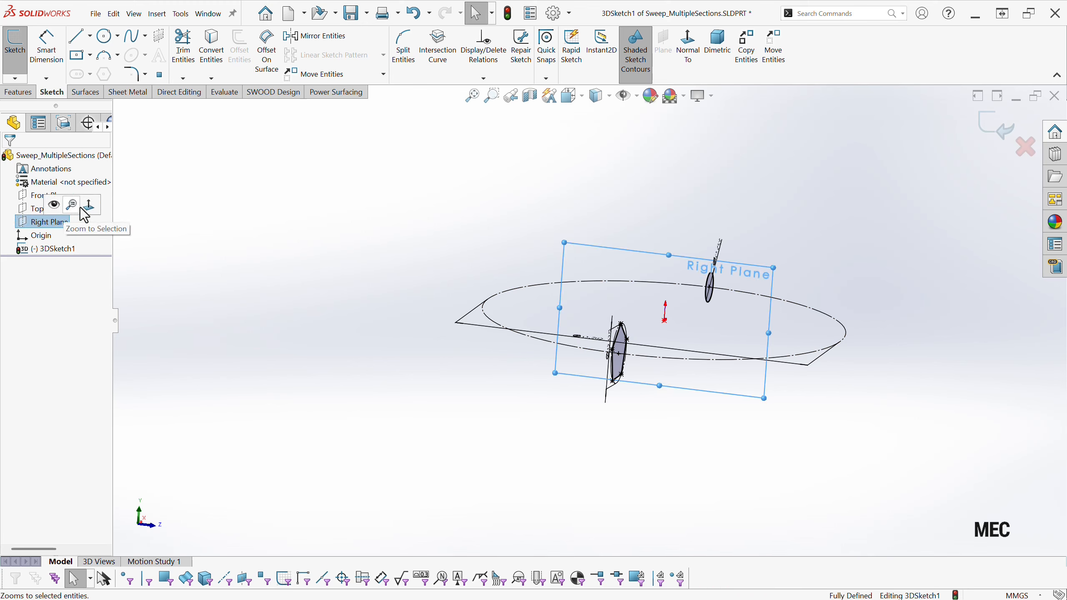
{"action": "left_click", "coordinate": [90, 206]}
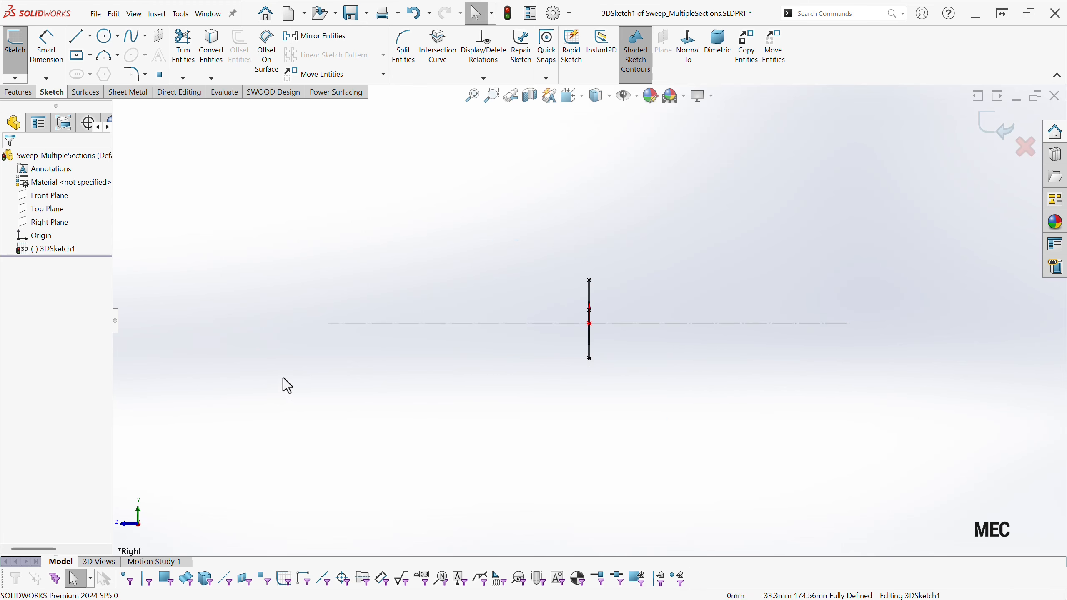
{"action": "left_click", "coordinate": [81, 59]}
{"action": "left_click", "coordinate": [305, 321]}
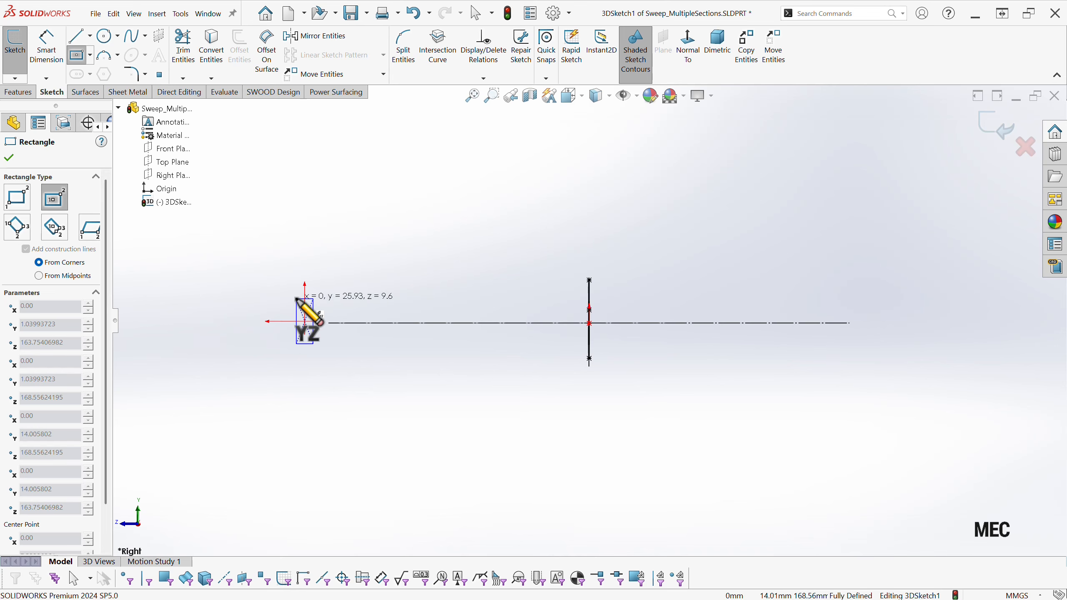
{"action": "left_click", "coordinate": [286, 297]}
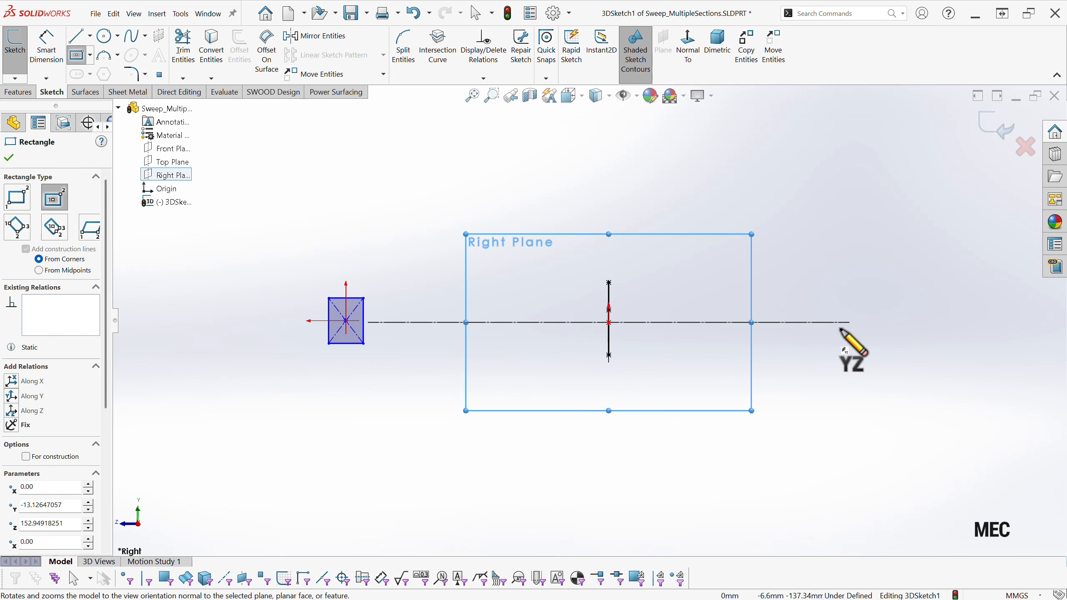
{"action": "left_click", "coordinate": [868, 322]}
{"action": "left_click", "coordinate": [841, 286]}
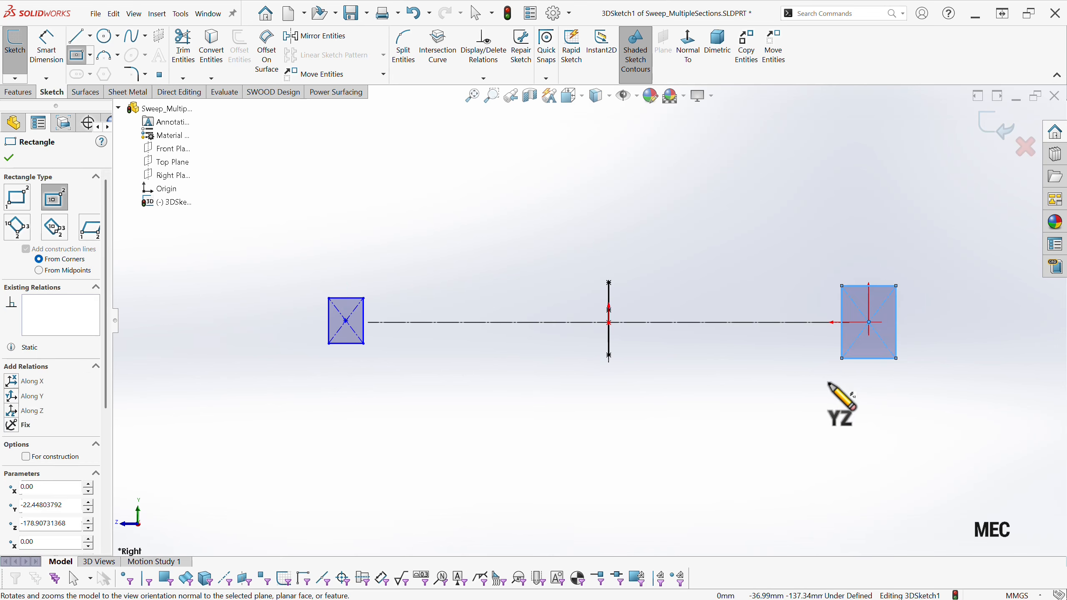
{"action": "key", "text": "Escape"}
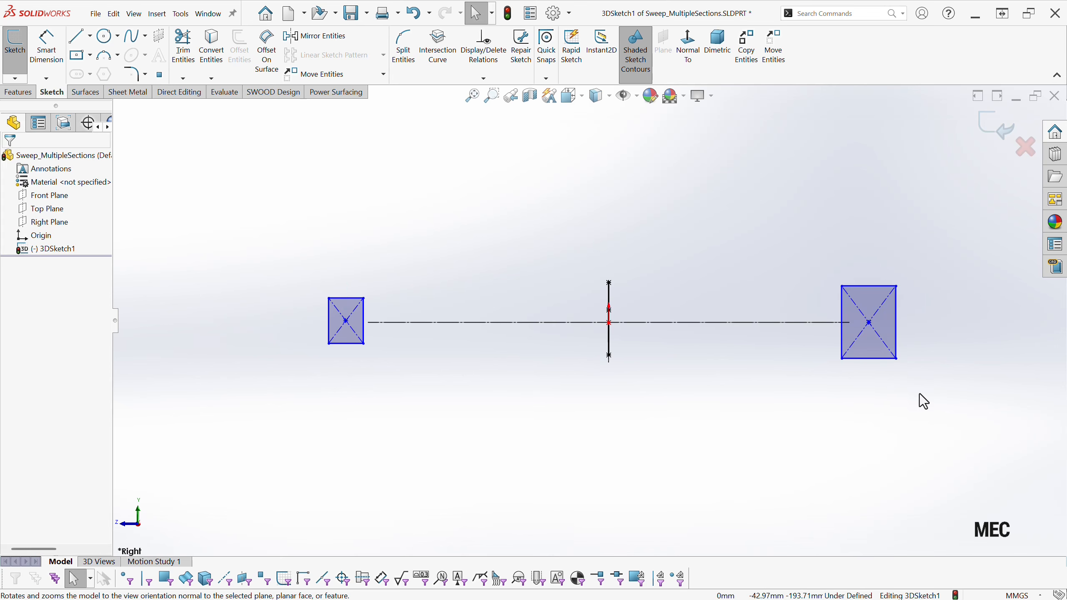
Add an Along Y relation to one construction diagonal of the larger rectangle.
{"action": "left_click", "coordinate": [882, 337]}
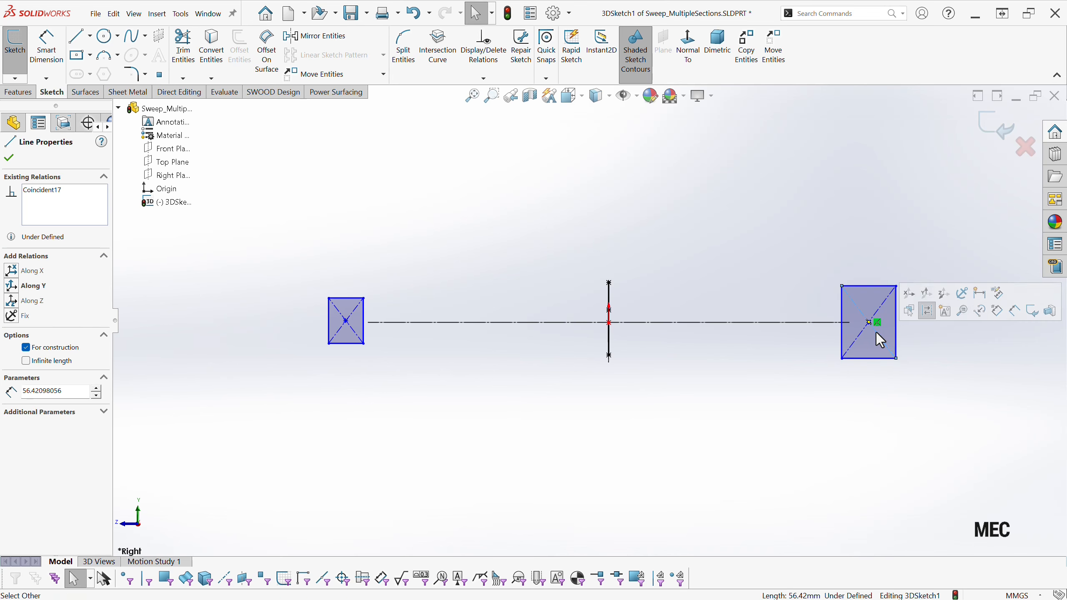
{"action": "left_click", "coordinate": [927, 294]}
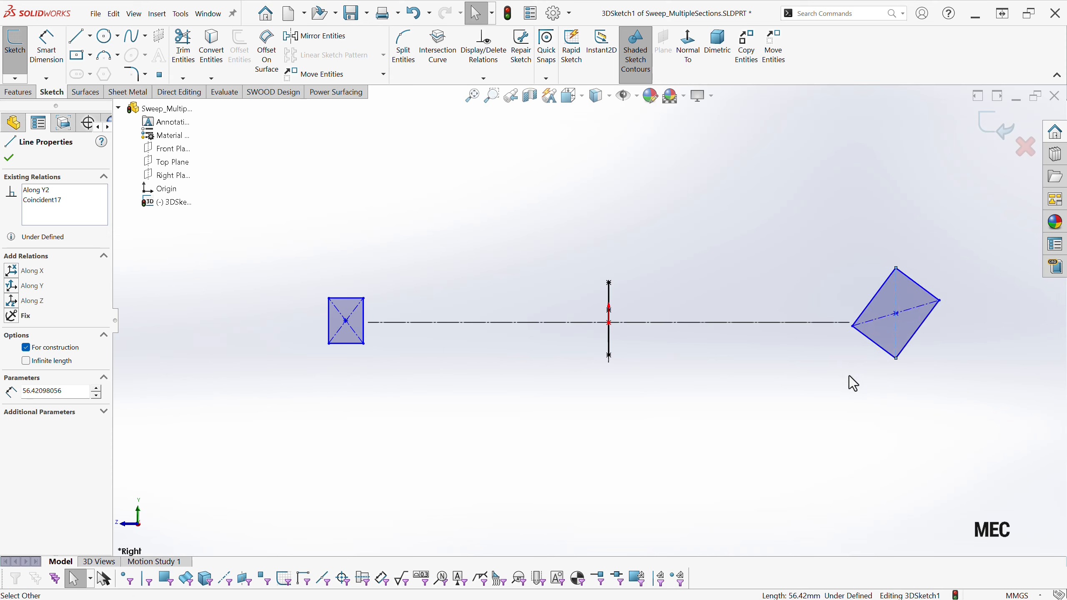
{"action": "left_click", "coordinate": [848, 375]}
Make the center point of each rectangle coincident with the circular construction path.
{"action": "middle_click_drag", "start_coordinate": [772, 362], "coordinate": [767, 402]}
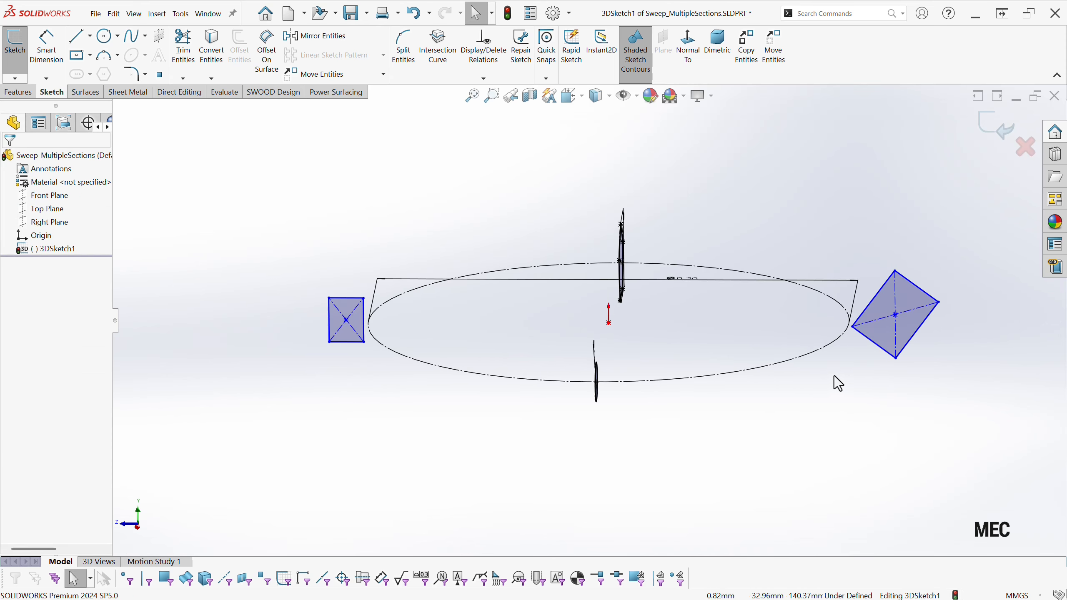
{"action": "left_click", "coordinate": [896, 316]}
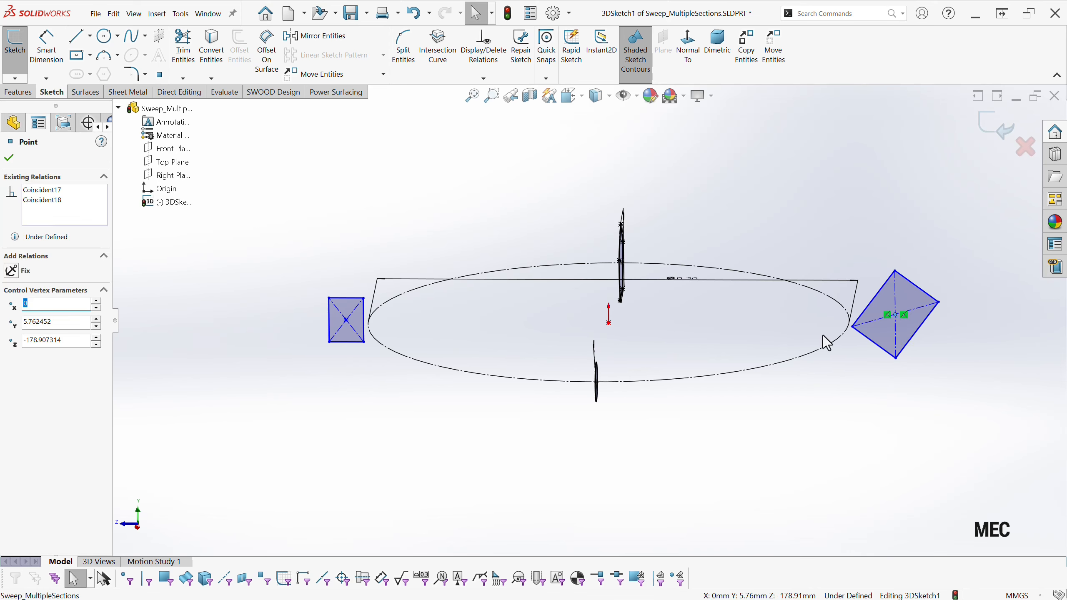
{"action": "left_click", "coordinate": [840, 342]}
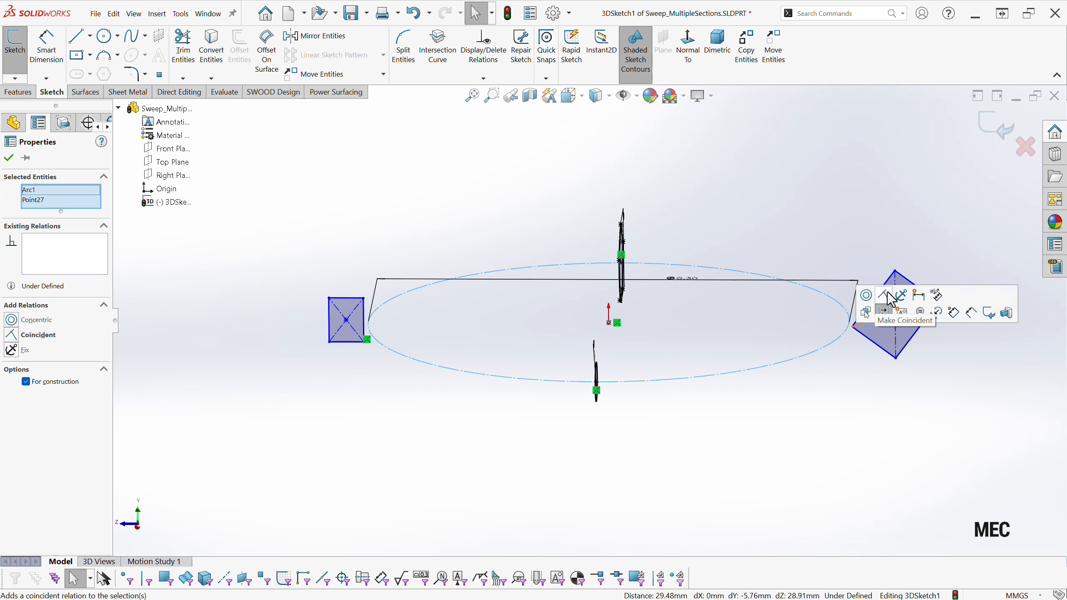
{"action": "left_click", "coordinate": [885, 297]}
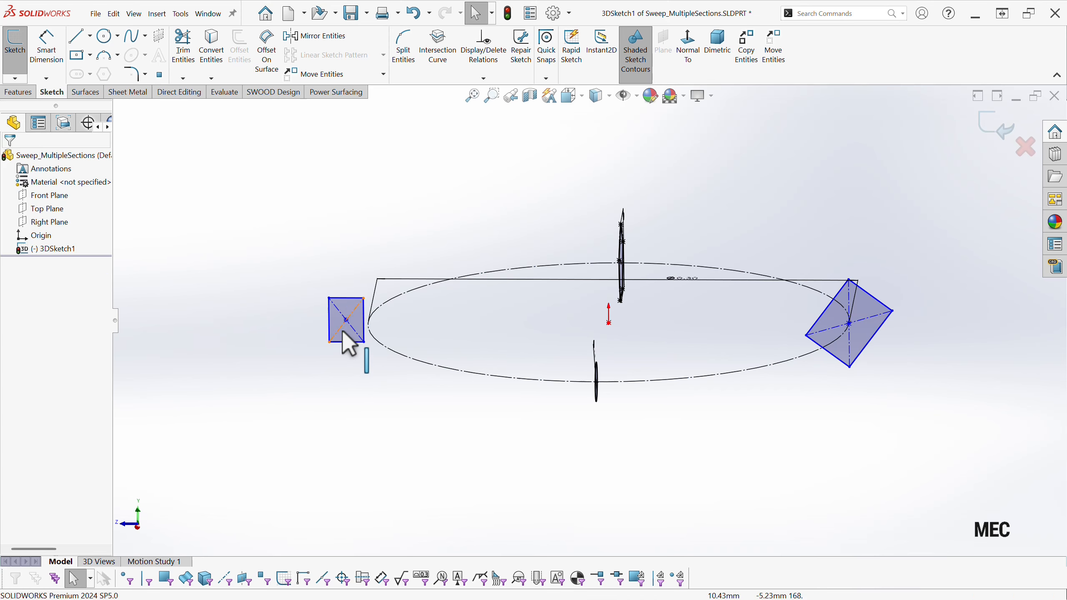
{"action": "left_click", "coordinate": [347, 319]}
{"action": "left_click", "coordinate": [377, 348], "text": "ctrl"}
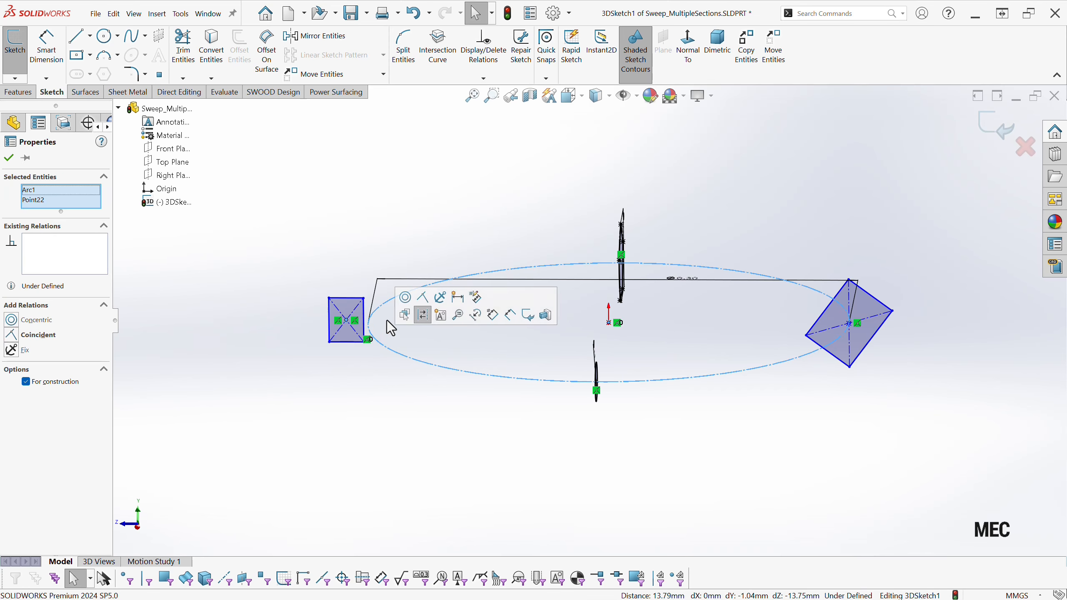
{"action": "left_click", "coordinate": [409, 299]}
{"action": "left_click", "coordinate": [379, 397]}
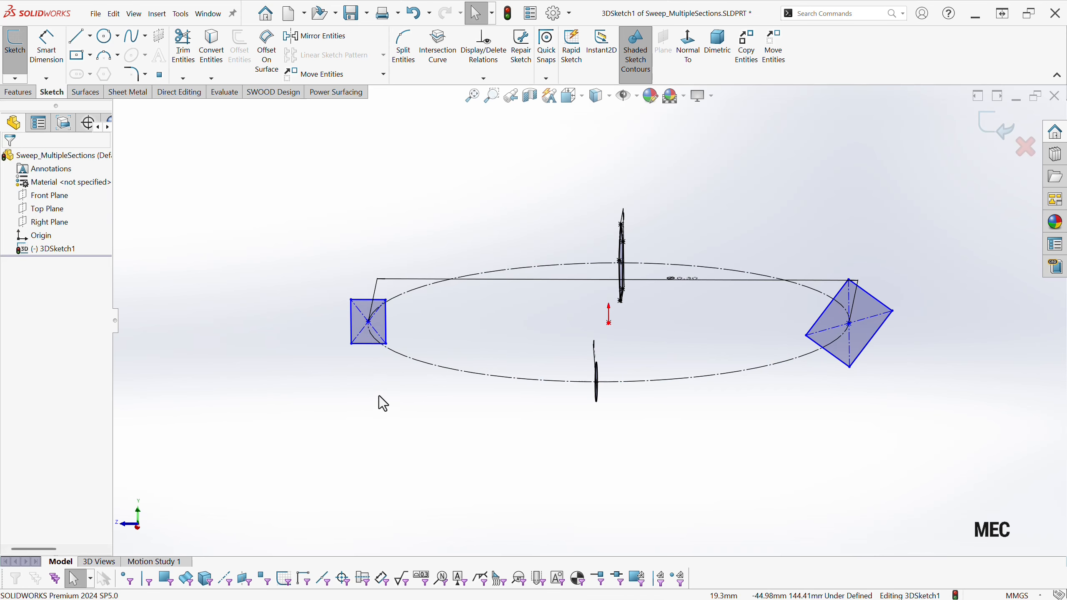
Add an Along Y relation to the smaller rectangle's side that faces the path's center.
{"action": "left_click", "coordinate": [386, 328]}
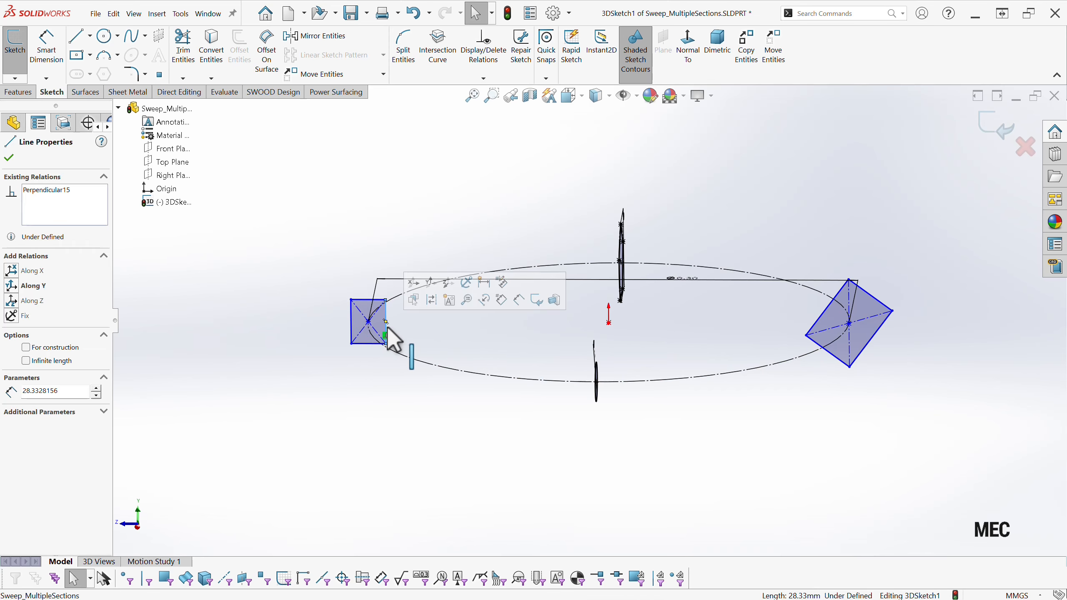
{"action": "left_click", "coordinate": [433, 287]}
{"action": "left_click", "coordinate": [325, 423]}
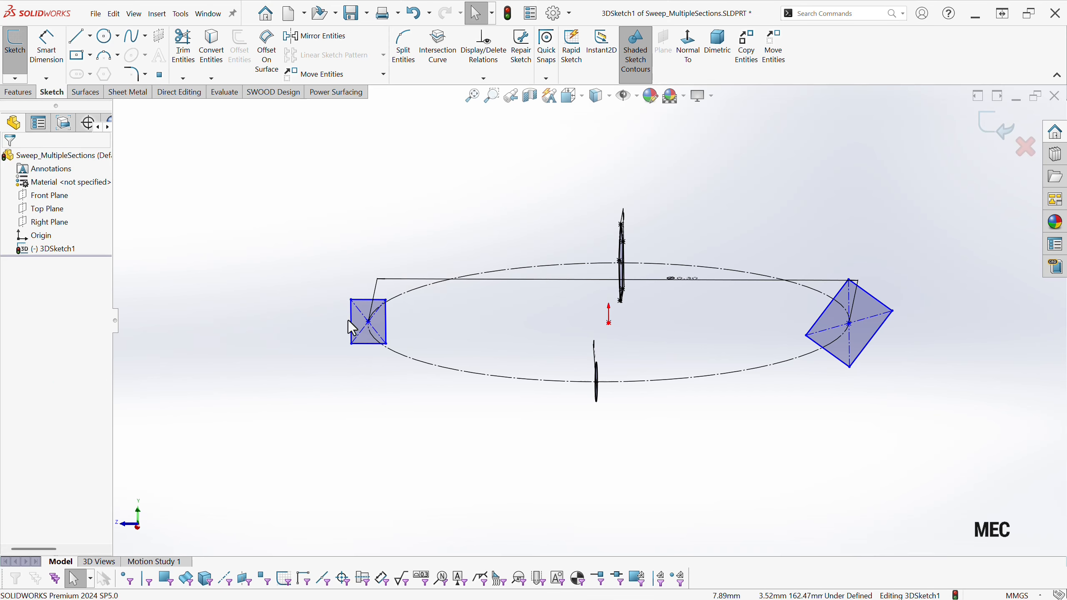
Add an Equal relation between two adjacent sides of each rectangle to turn both into squares.
{"action": "left_click", "coordinate": [351, 322]}
{"action": "left_click", "coordinate": [368, 299], "text": "ctrl"}
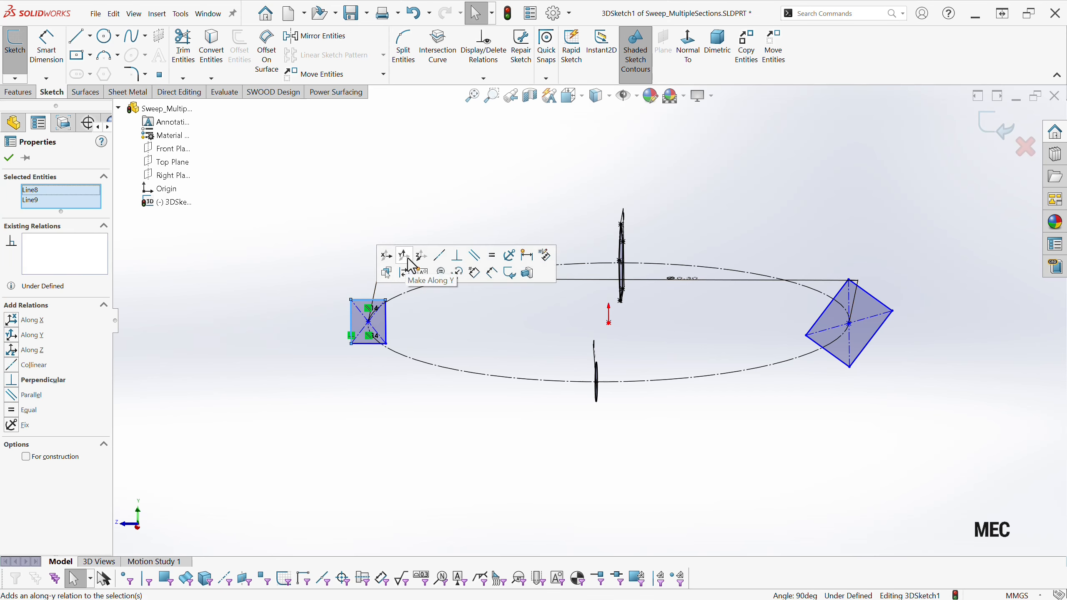
{"action": "left_click", "coordinate": [492, 255]}
{"action": "left_click", "coordinate": [820, 368]}
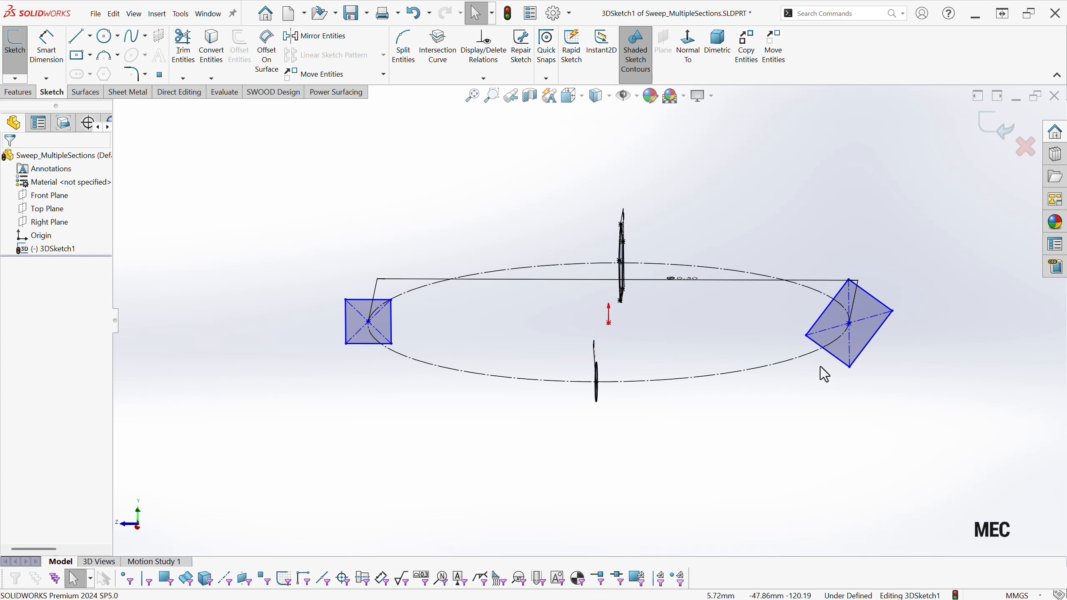
{"action": "left_click", "coordinate": [873, 295]}
{"action": "left_click", "coordinate": [826, 308], "text": "ctrl"}
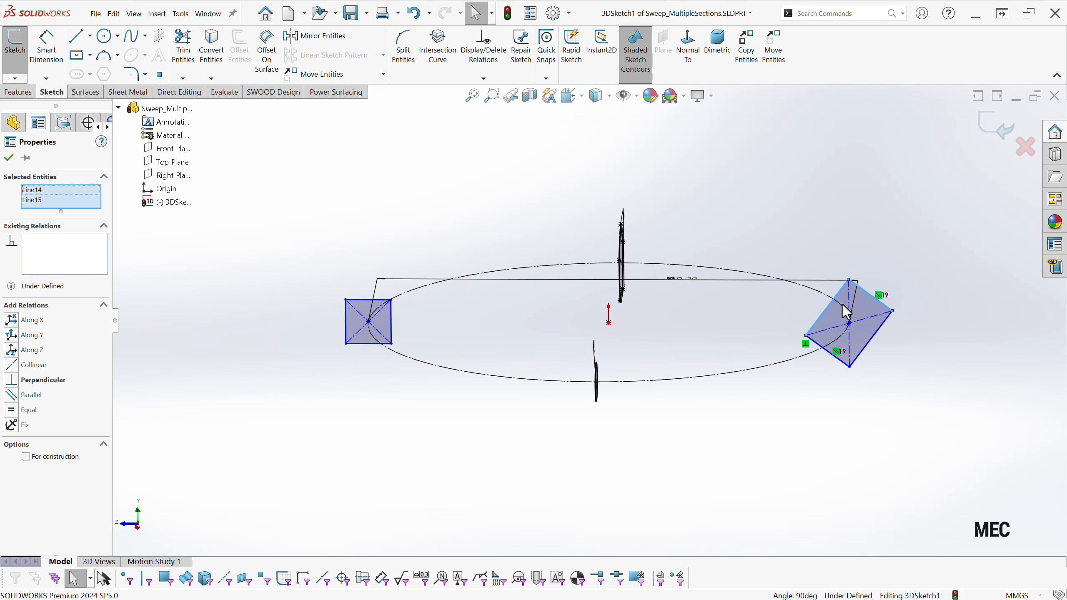
{"action": "left_click", "coordinate": [956, 269]}
{"action": "left_click", "coordinate": [882, 407]}
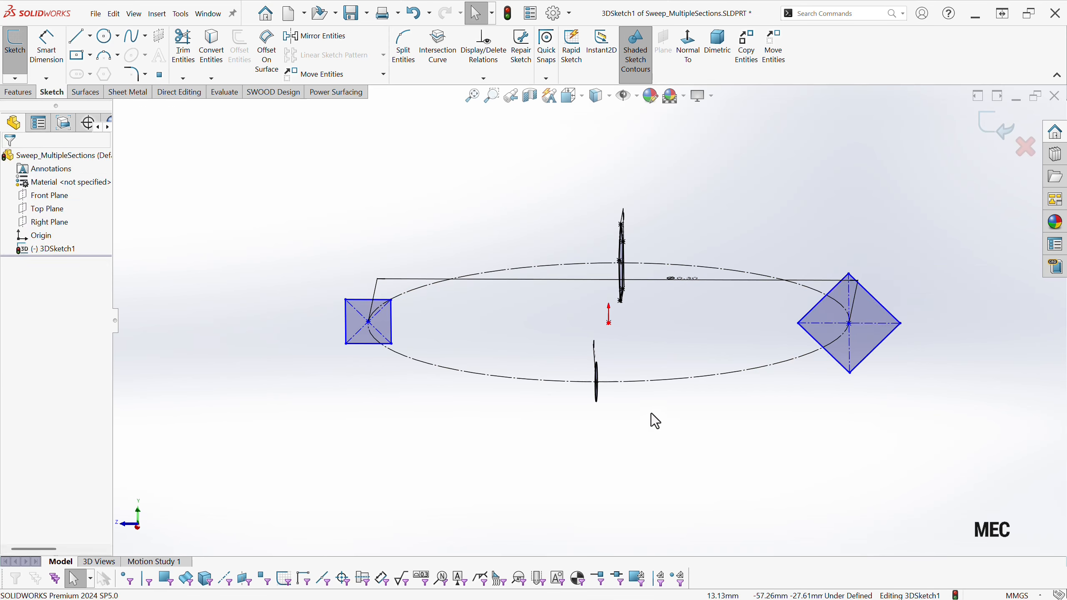
Dimension the upper outer side of the rotated larger square to 50 mm.
{"action": "right_click_drag", "start_coordinate": [744, 440], "coordinate": [741, 382]}
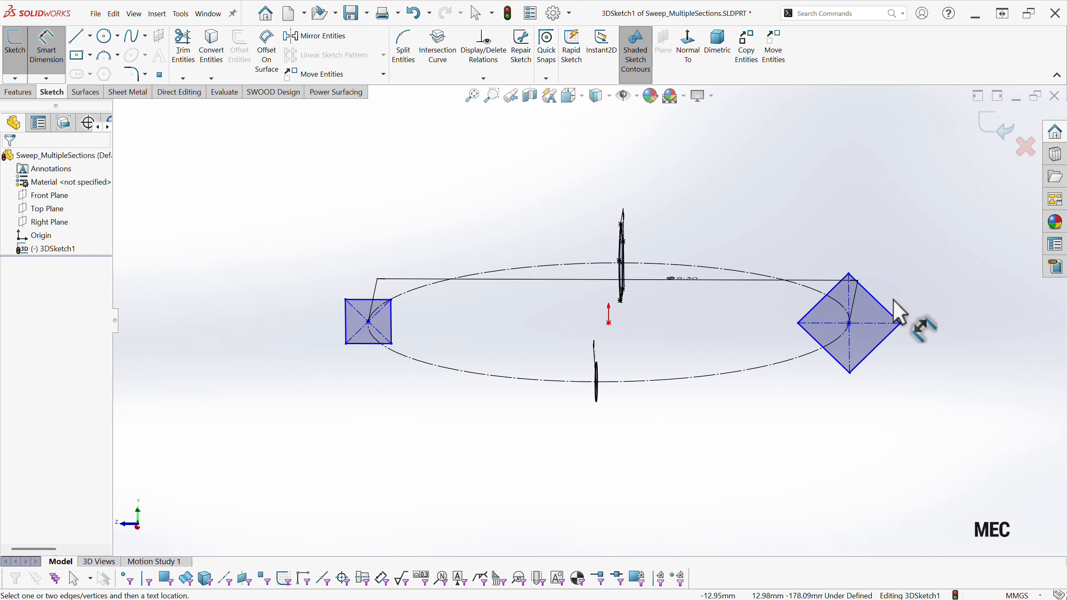
{"action": "left_click", "coordinate": [879, 299]}
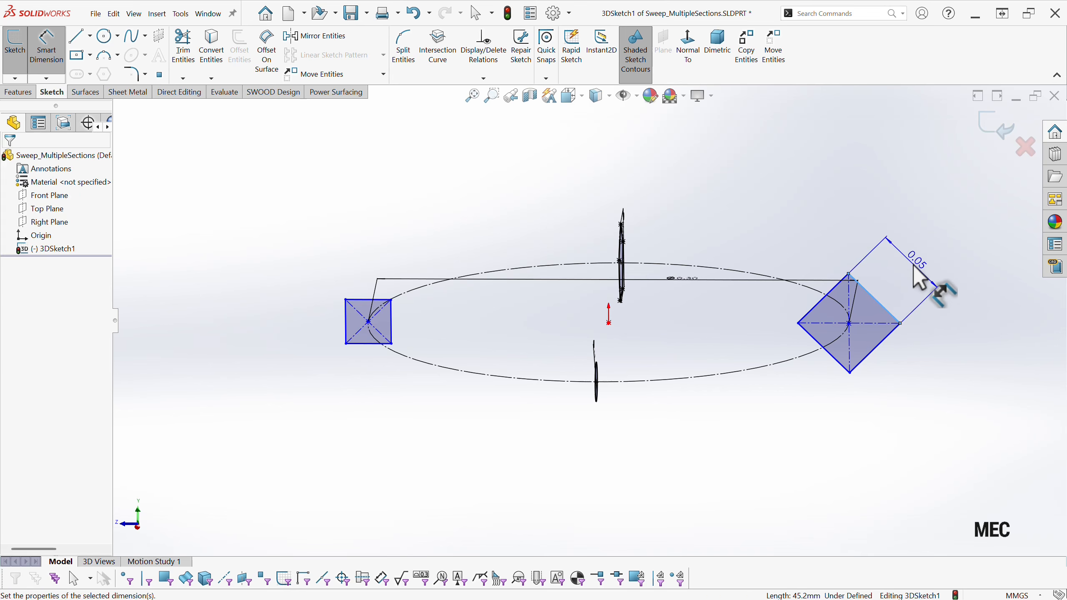
{"action": "left_click", "coordinate": [915, 267]}
{"action": "type", "text": "50"}
{"action": "key", "text": "Return"}
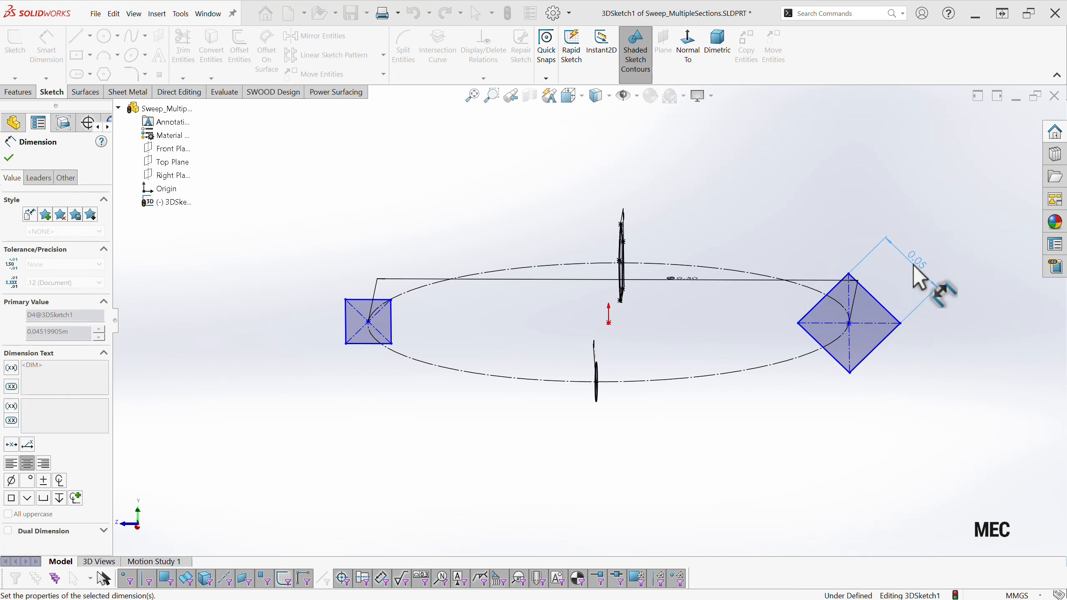
Dimension the upper side of the smaller square to 25 mm.
{"action": "left_click", "coordinate": [378, 307]}
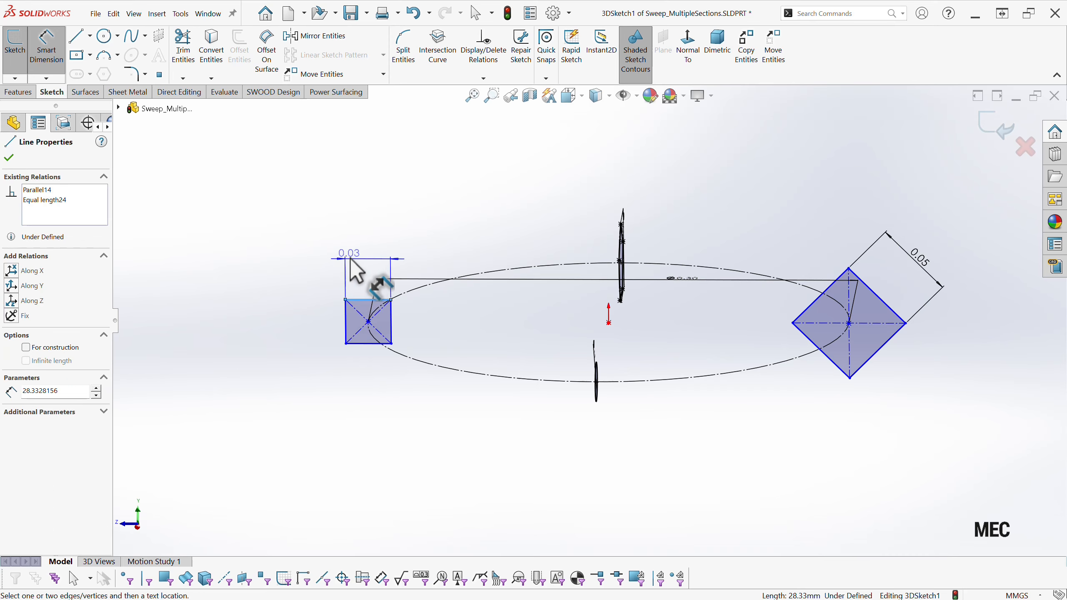
{"action": "left_click", "coordinate": [366, 255]}
{"action": "type", "text": "25"}
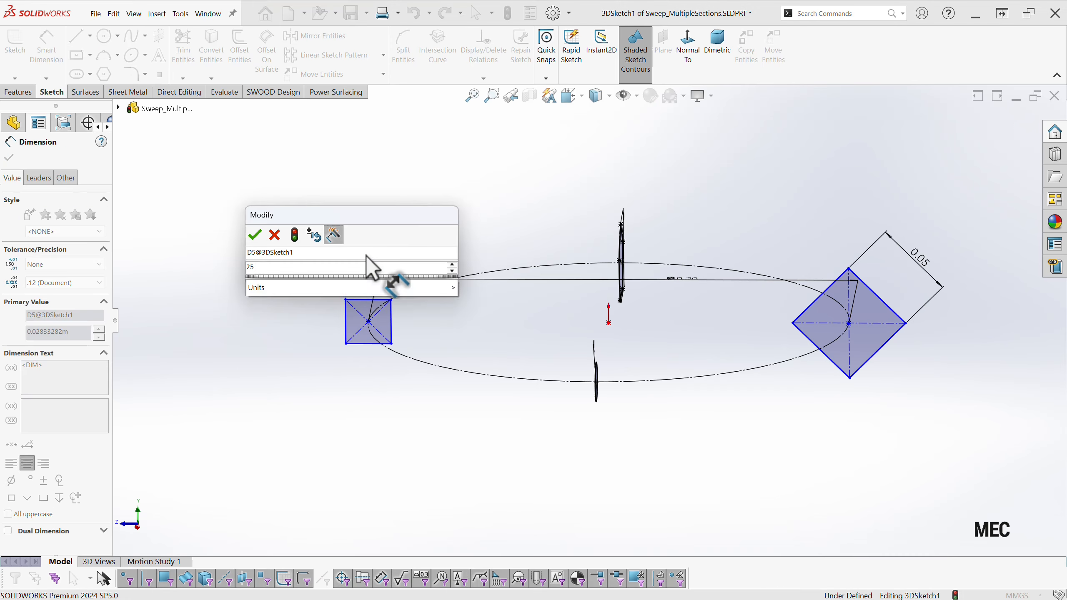
{"action": "key", "text": "Return"}
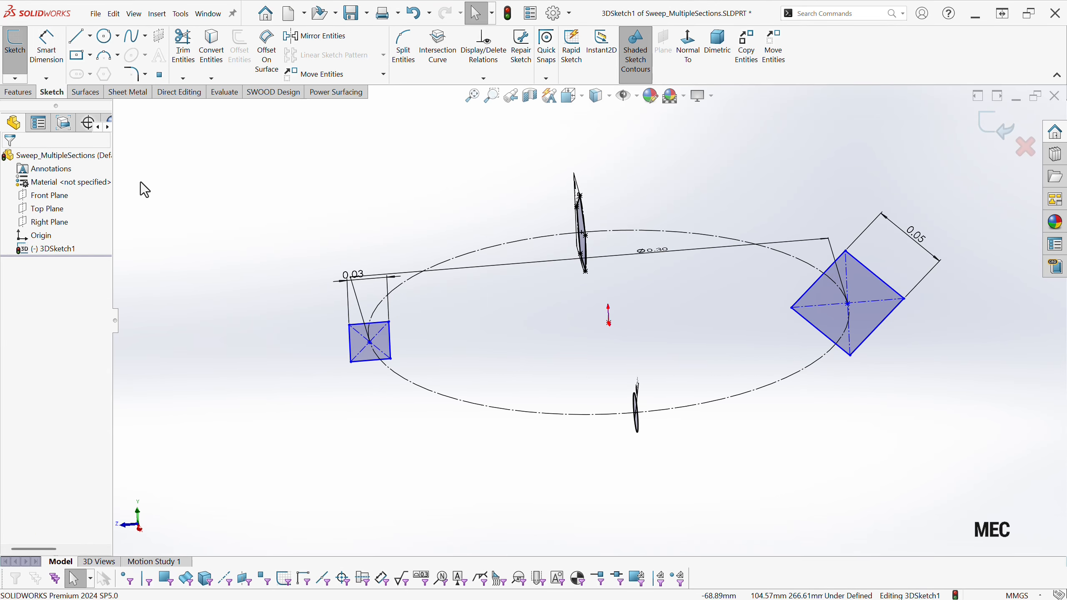
Add an On Plane relation between the Right Plane and the sides of both squares.
{"action": "left_click", "coordinate": [47, 222]}
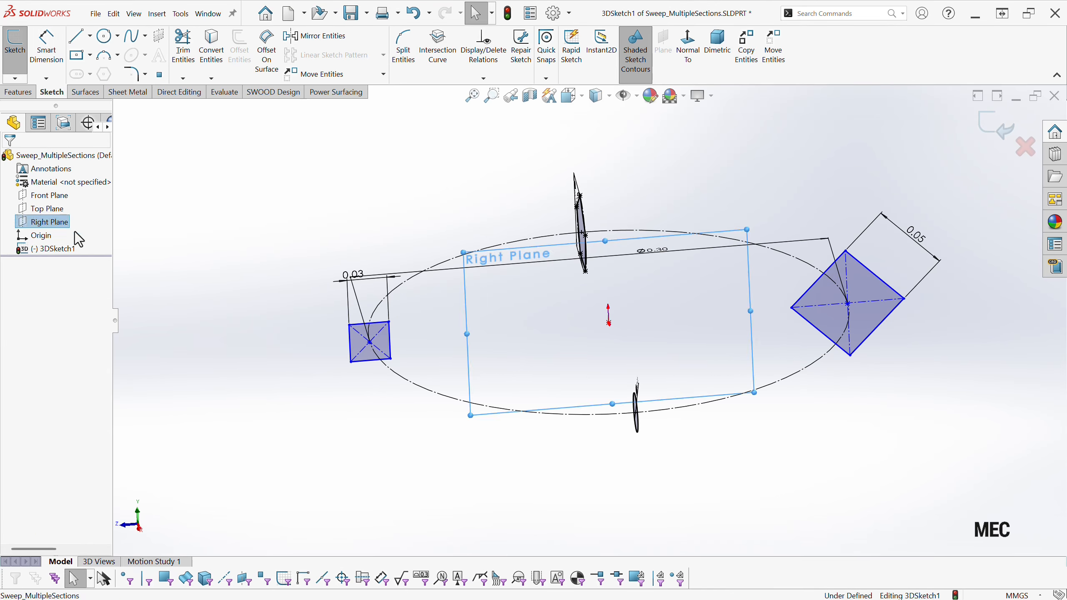
{"action": "left_click", "coordinate": [360, 347], "text": "ctrl"}
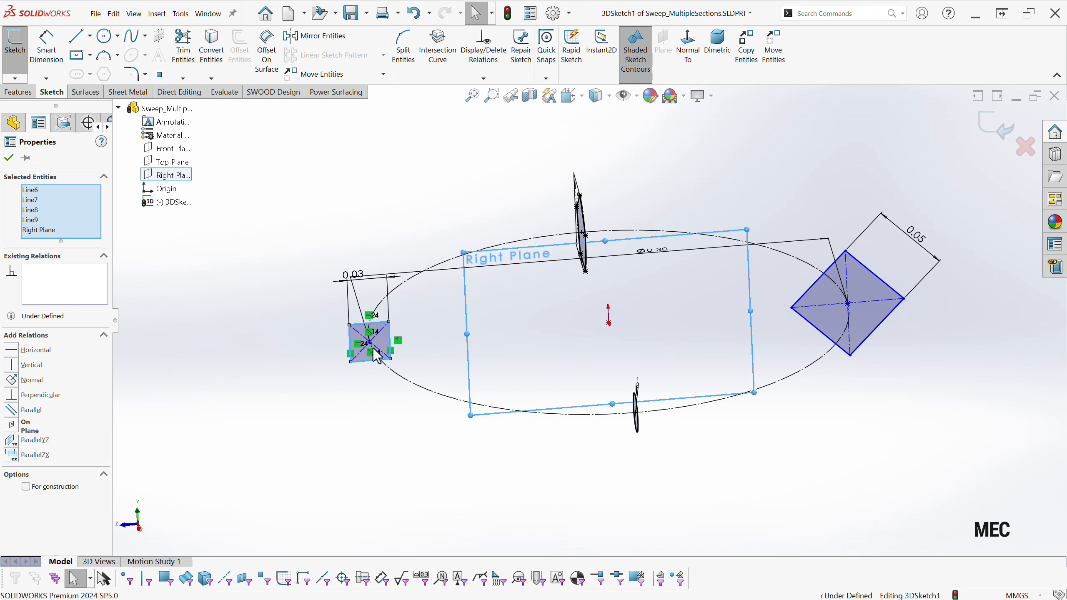
{"action": "left_click", "coordinate": [833, 317], "text": "ctrl"}
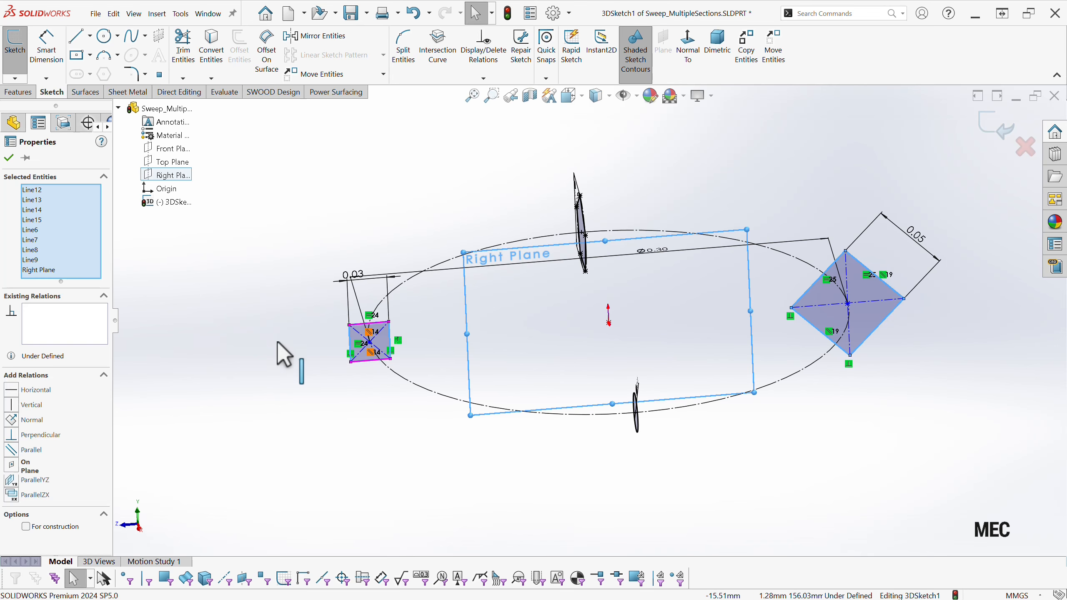
{"action": "left_click", "coordinate": [19, 467]}
{"action": "left_click", "coordinate": [302, 407]}
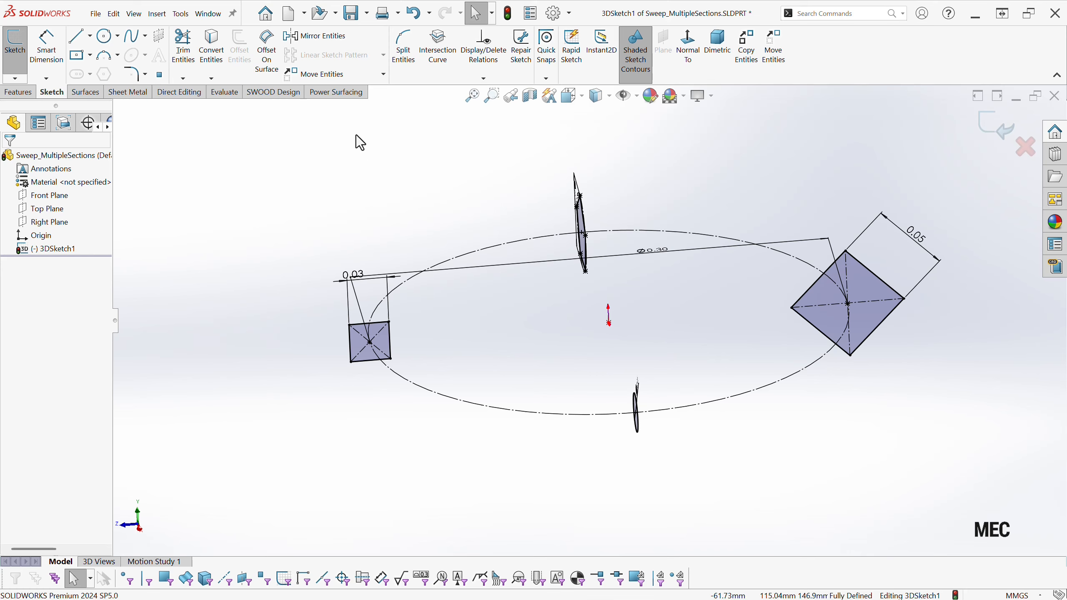
Insert a sketch plane coincident with the Top Plane into the 3D sketch and exit the sketch.
{"action": "left_click", "coordinate": [164, 36]}
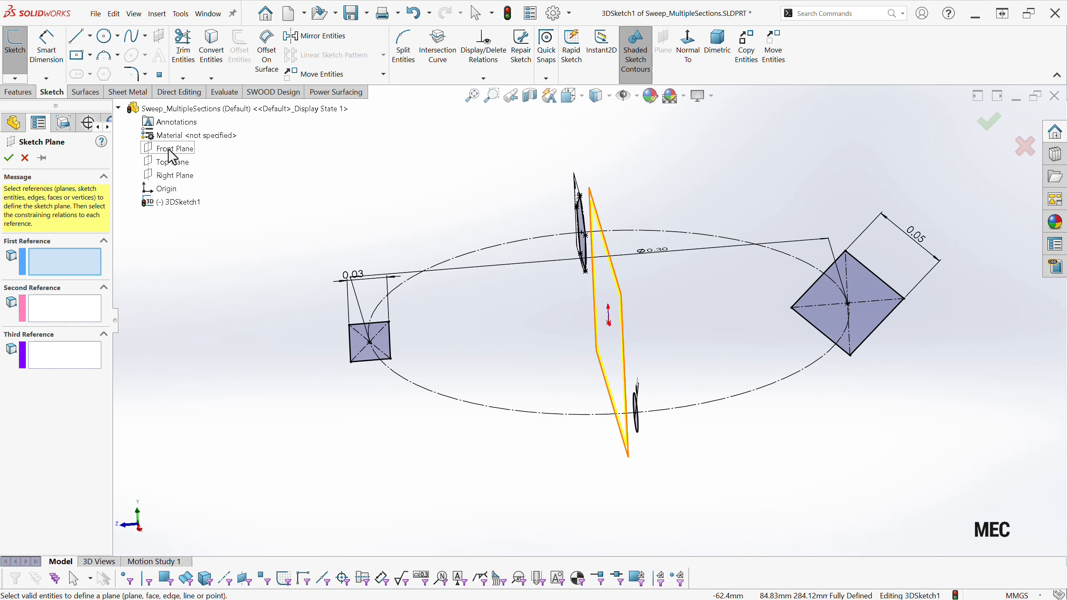
{"action": "left_click", "coordinate": [175, 164]}
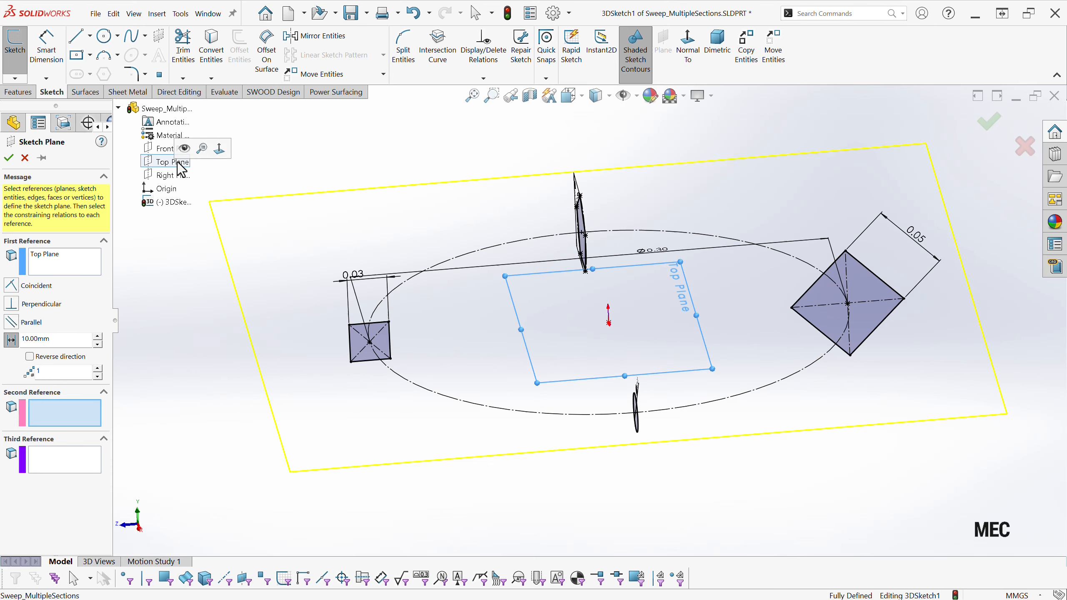
{"action": "left_click", "coordinate": [12, 287]}
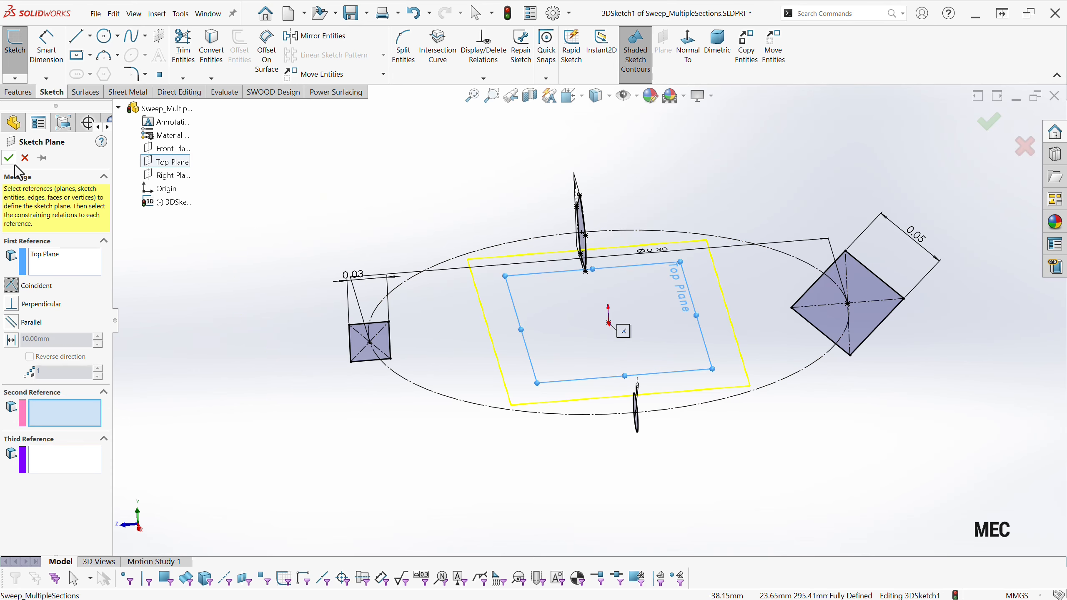
{"action": "left_click", "coordinate": [9, 158]}
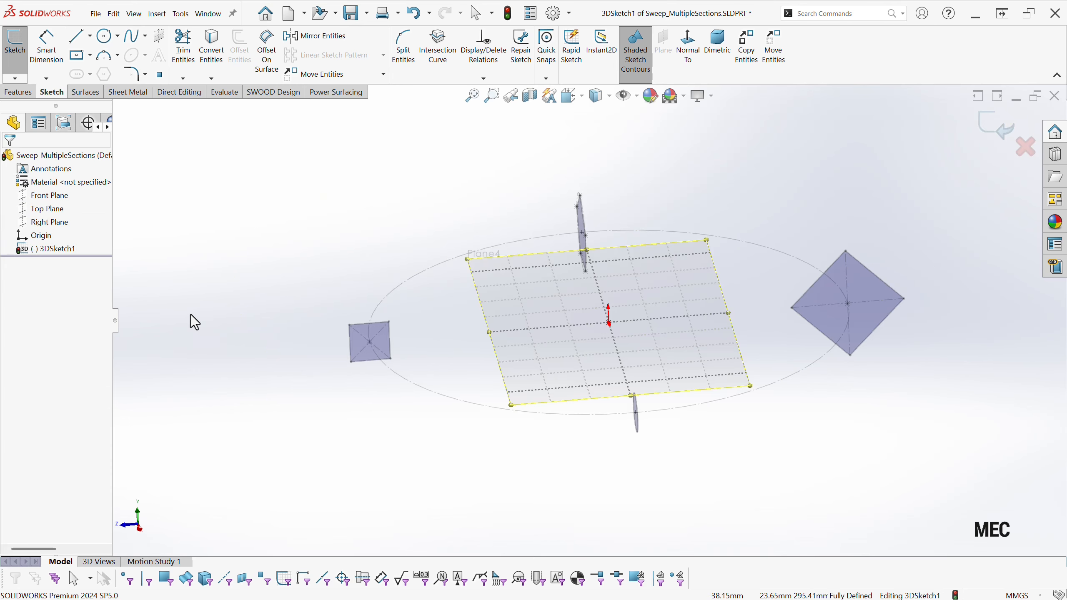
{"action": "left_click", "coordinate": [16, 92]}
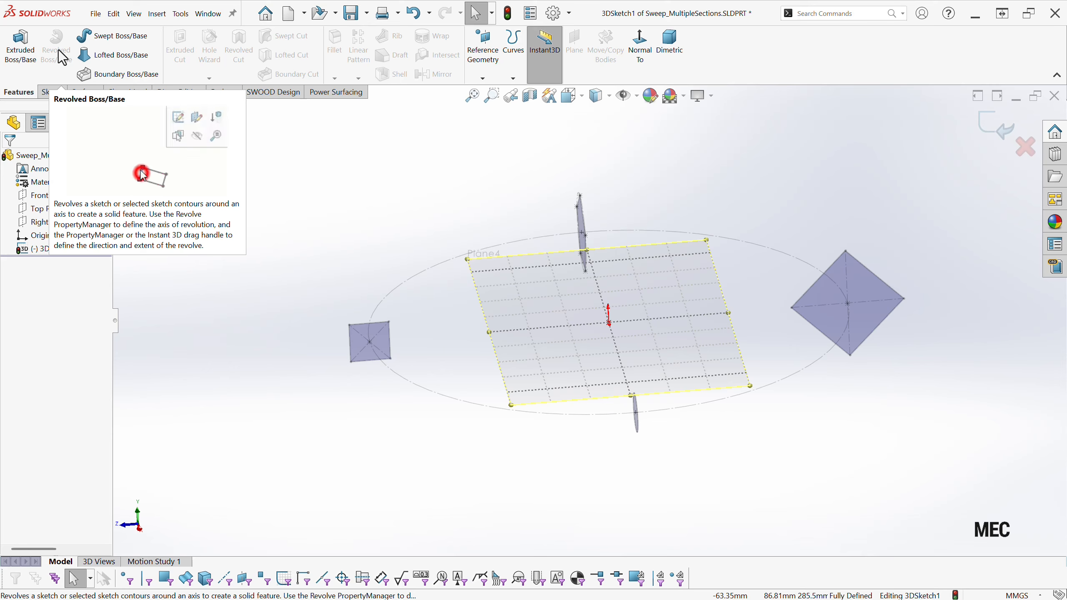
{"action": "left_click", "coordinate": [990, 123]}
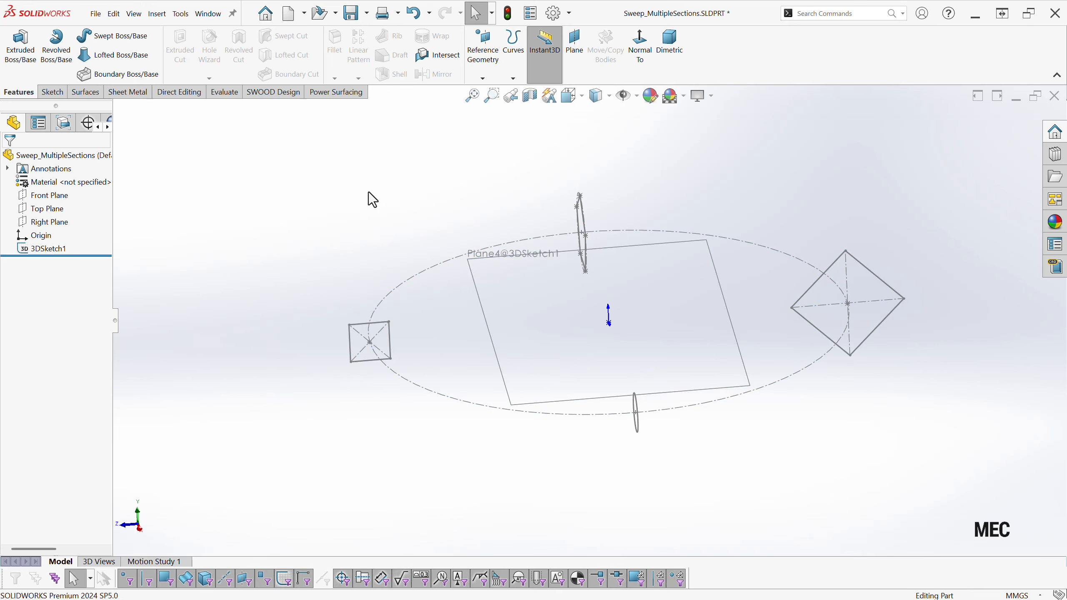
Create a reference axis from the Front Plane and Right Plane and make axes visible in the view.
{"action": "left_click", "coordinate": [483, 80]}
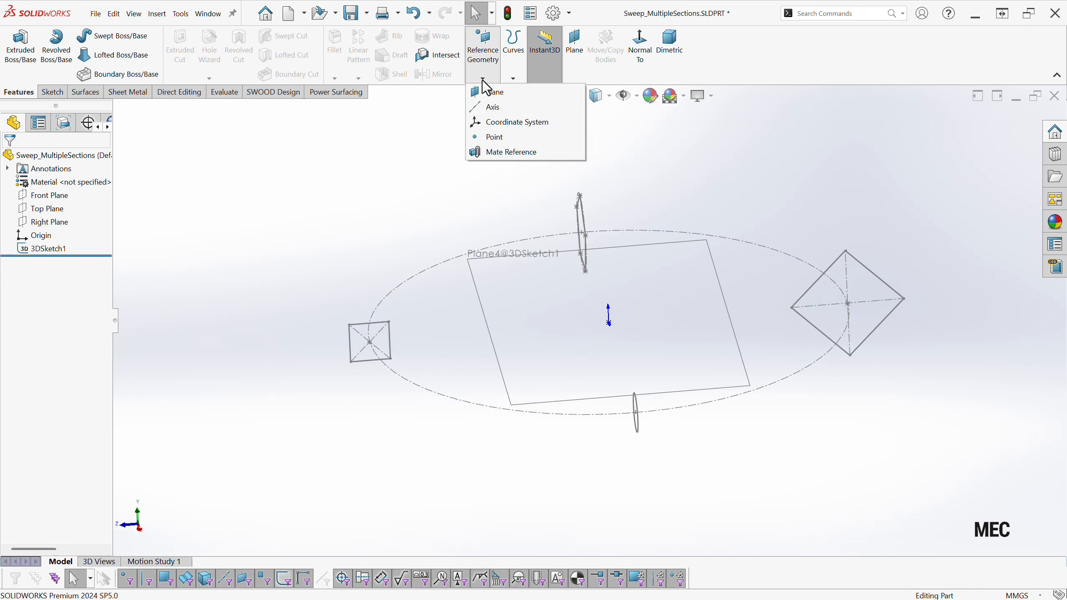
{"action": "left_click", "coordinate": [492, 109]}
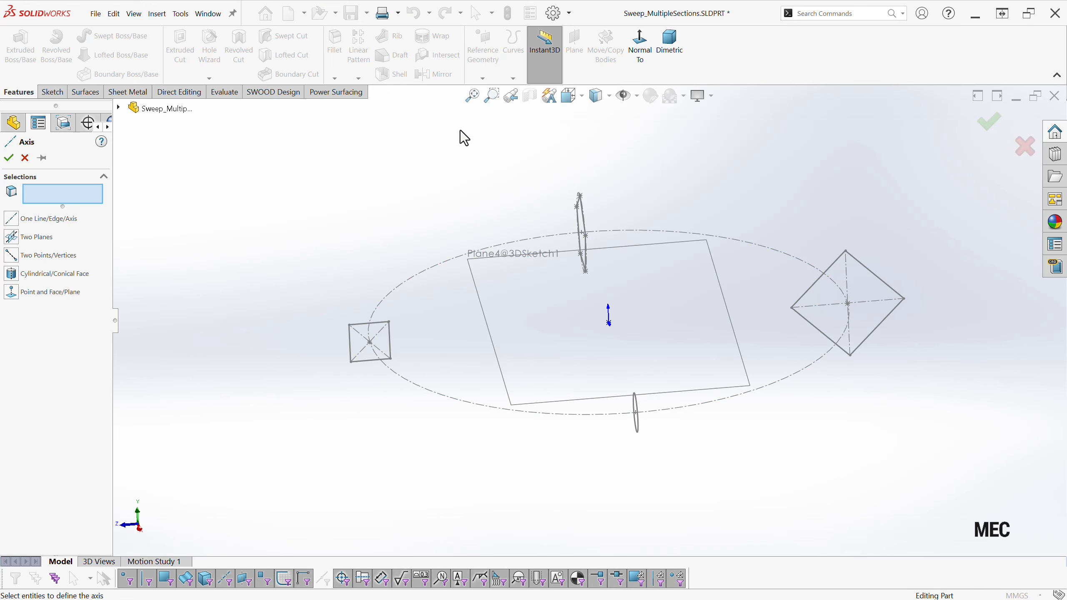
{"action": "left_click", "coordinate": [128, 113]}
{"action": "left_click", "coordinate": [171, 151]}
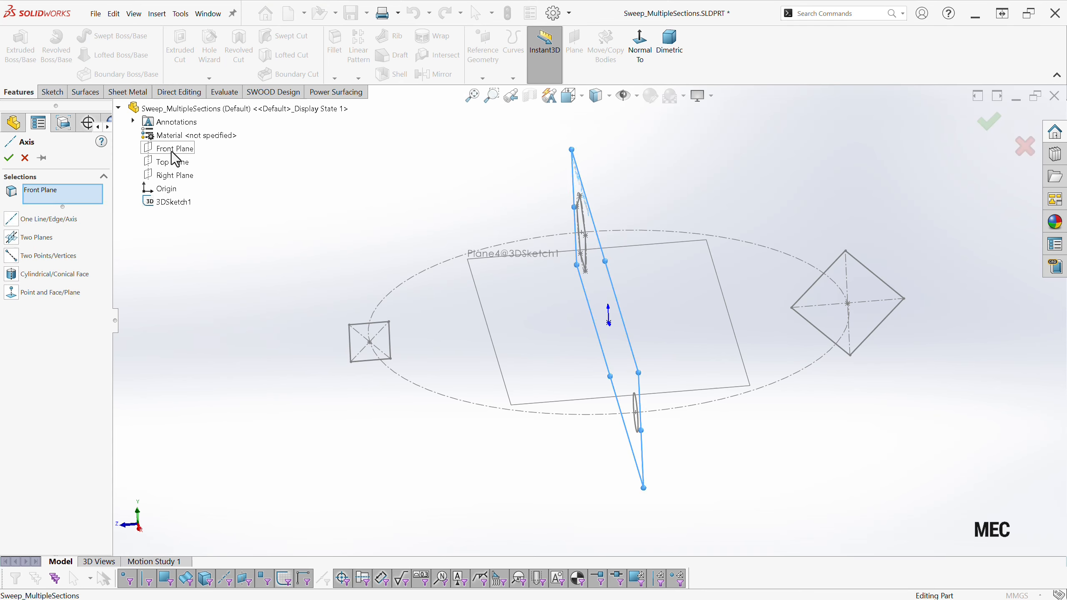
{"action": "left_click", "coordinate": [172, 176]}
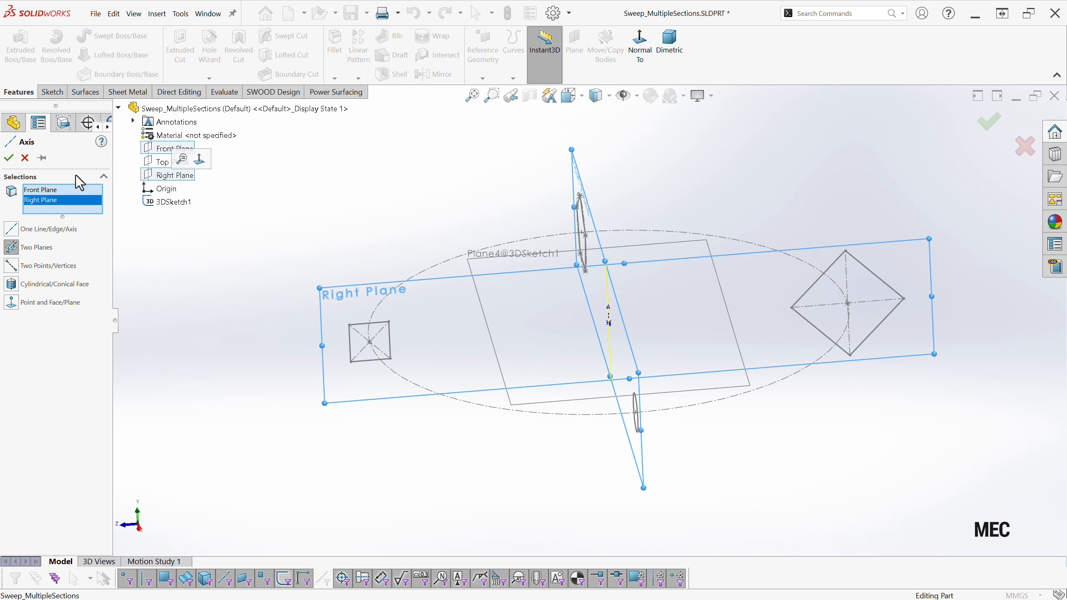
{"action": "left_click", "coordinate": [8, 157]}
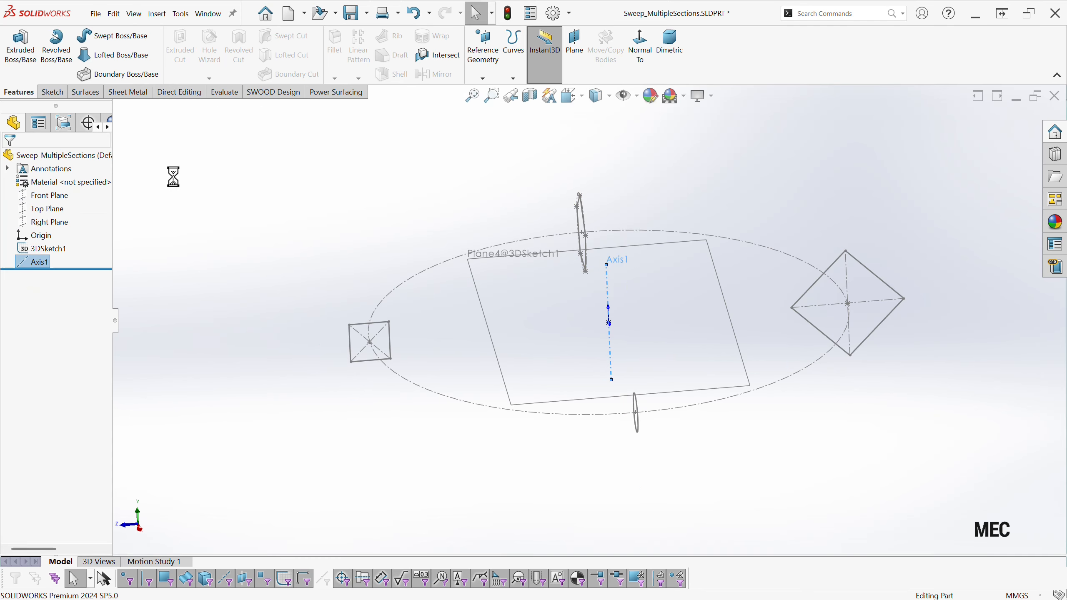
{"action": "left_click", "coordinate": [632, 96]}
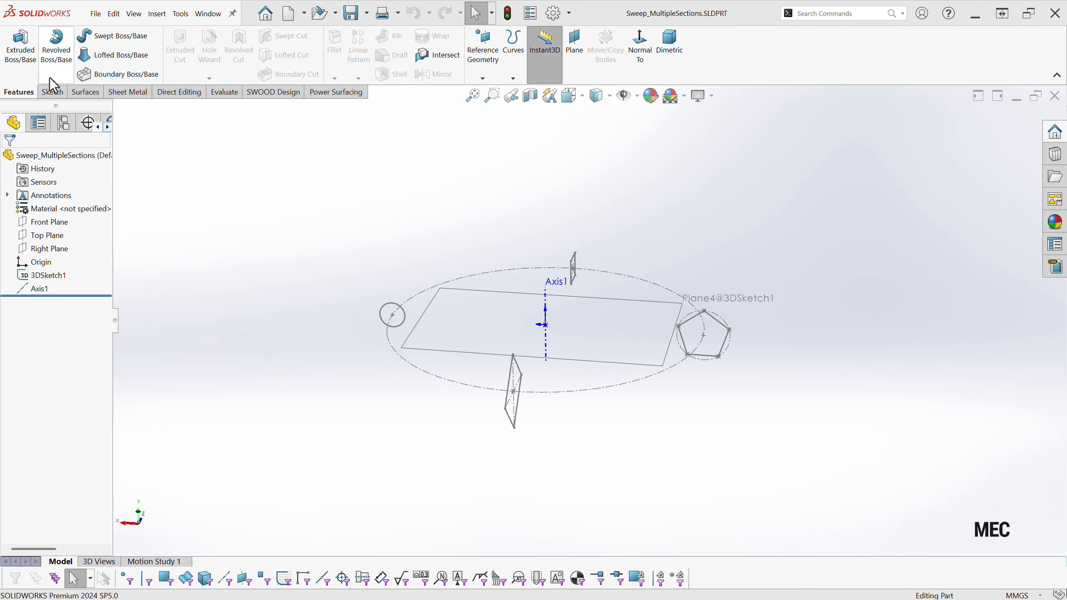
{"action": "left_click", "coordinate": [55, 49]}
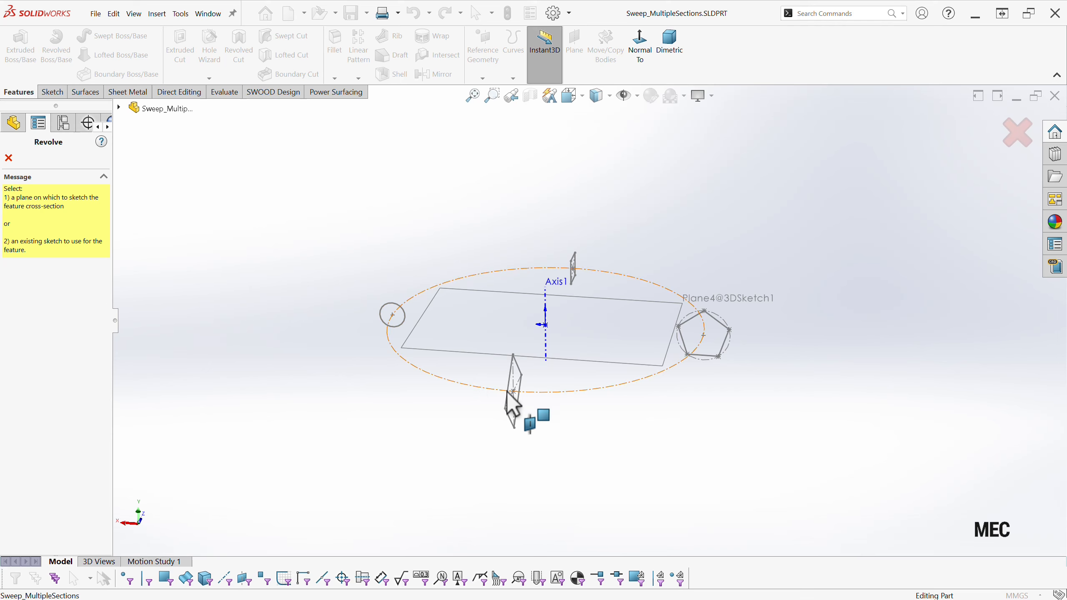
{"action": "left_click", "coordinate": [118, 108]}
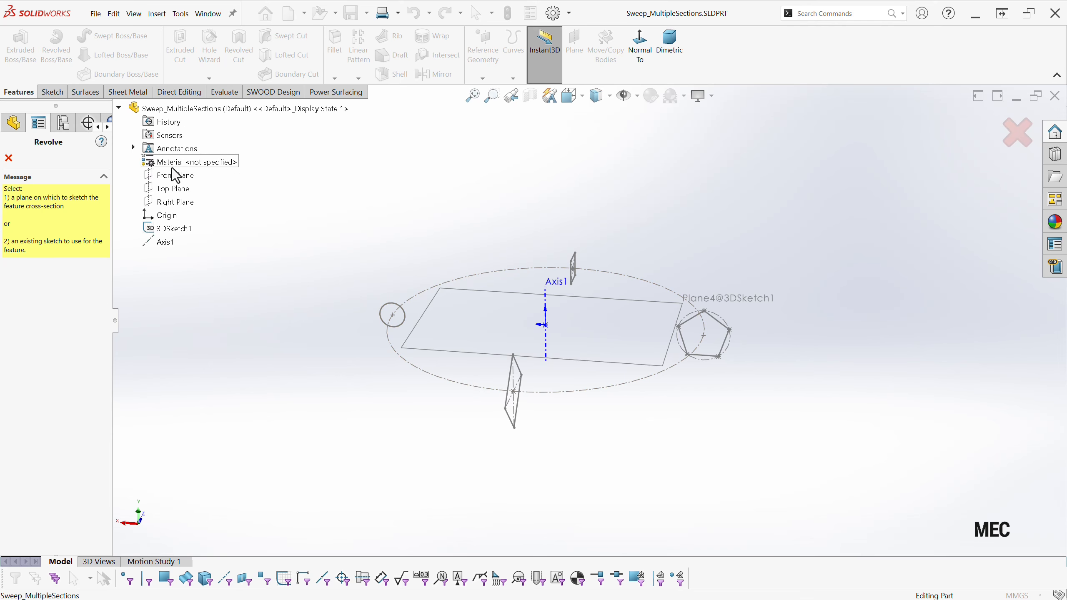
{"action": "left_click", "coordinate": [176, 179]}
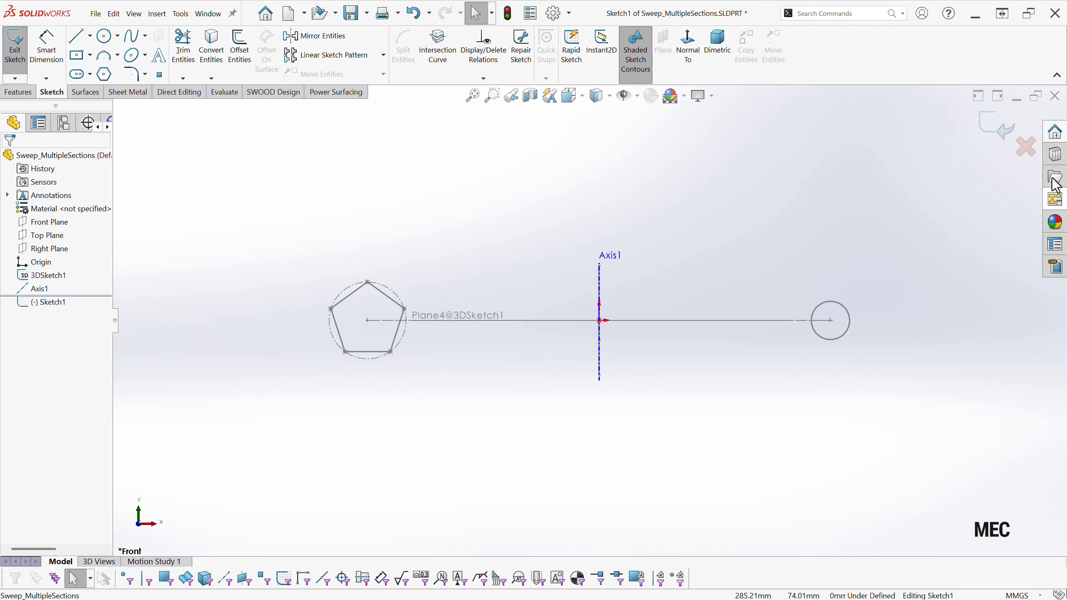
{"action": "left_click", "coordinate": [1027, 146]}
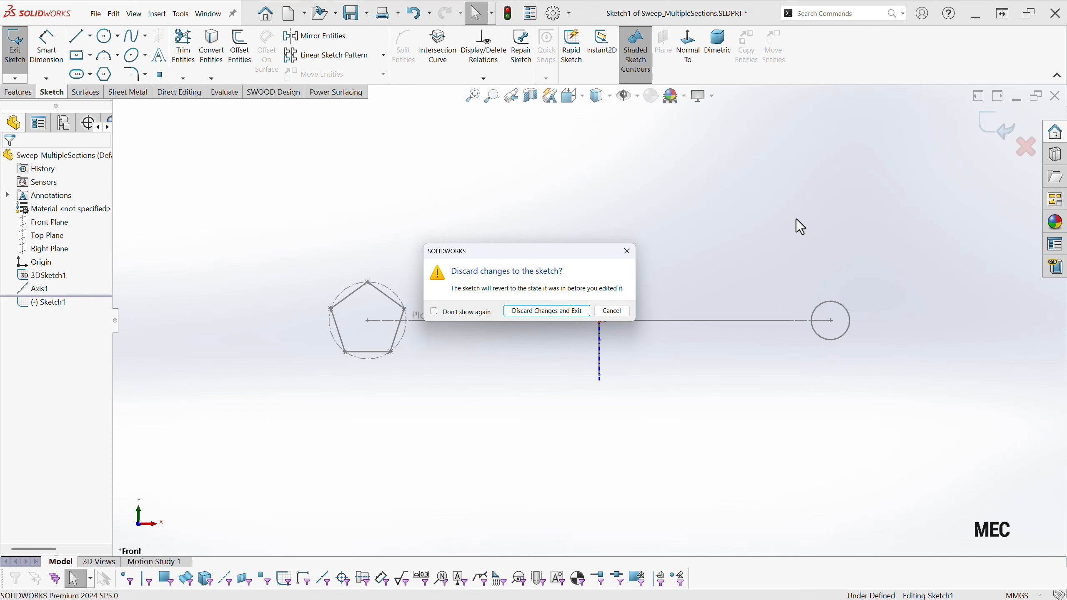
{"action": "left_click", "coordinate": [525, 313]}
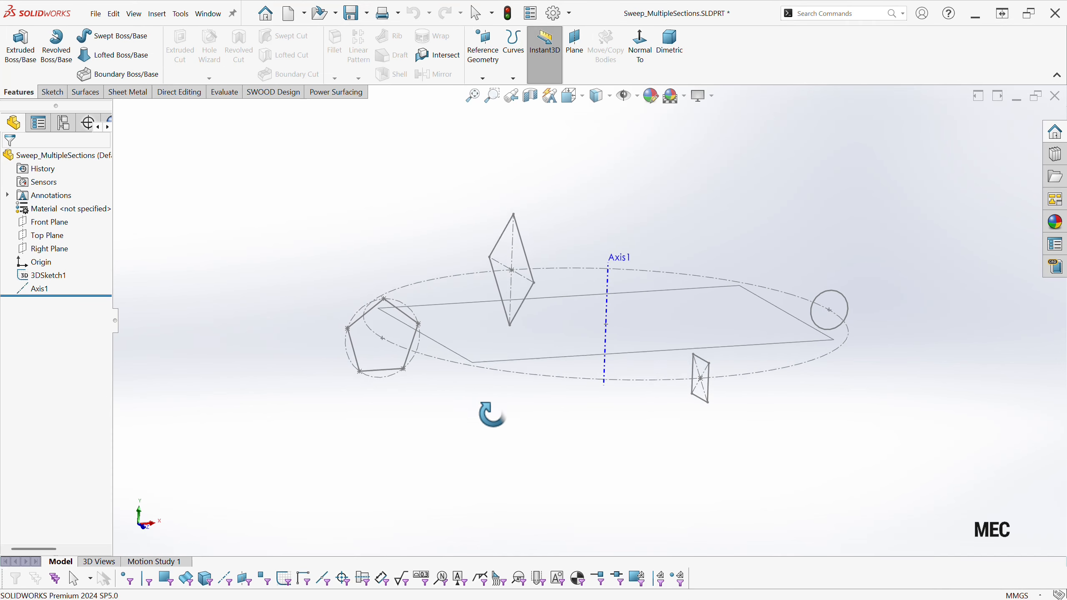
Revolve the 3D sketch's profiles 90 degrees Blind about the vertical reference axis and hide all item types.
{"action": "left_click", "coordinate": [47, 59]}
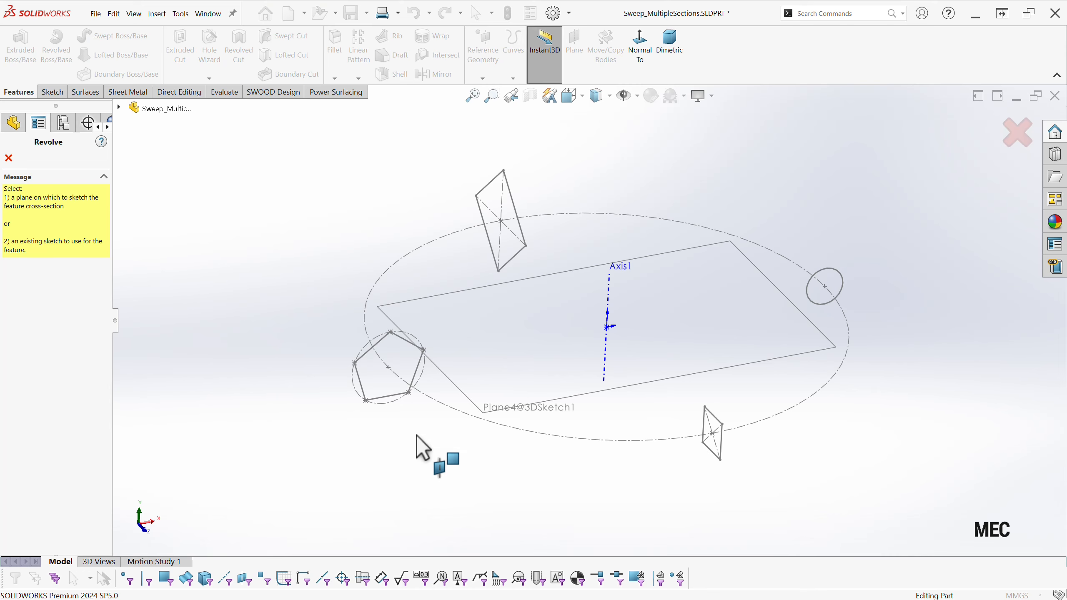
{"action": "left_click", "coordinate": [569, 397]}
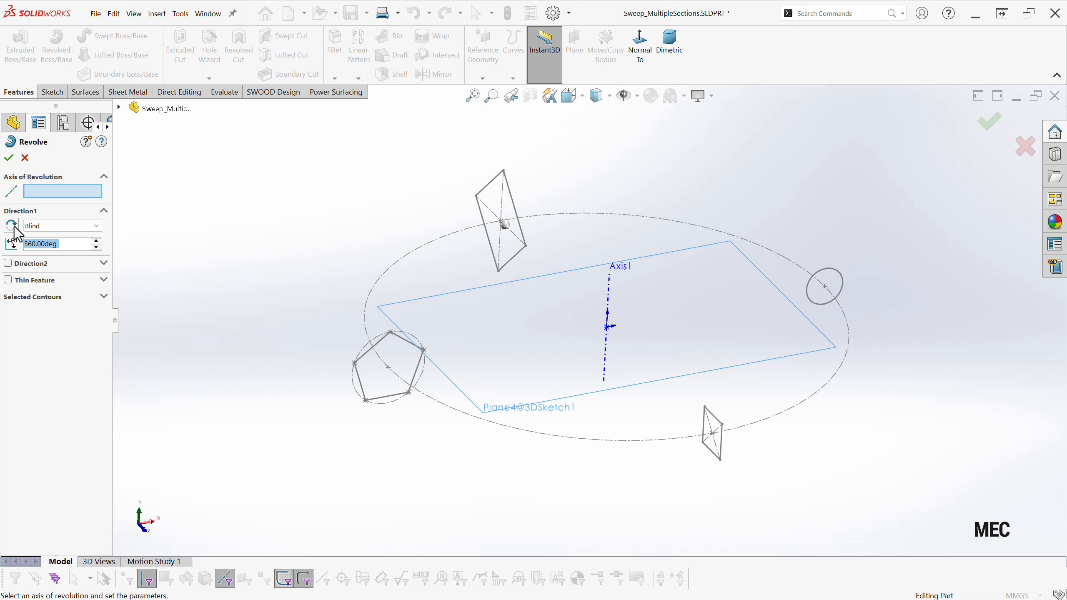
{"action": "left_click", "coordinate": [609, 294]}
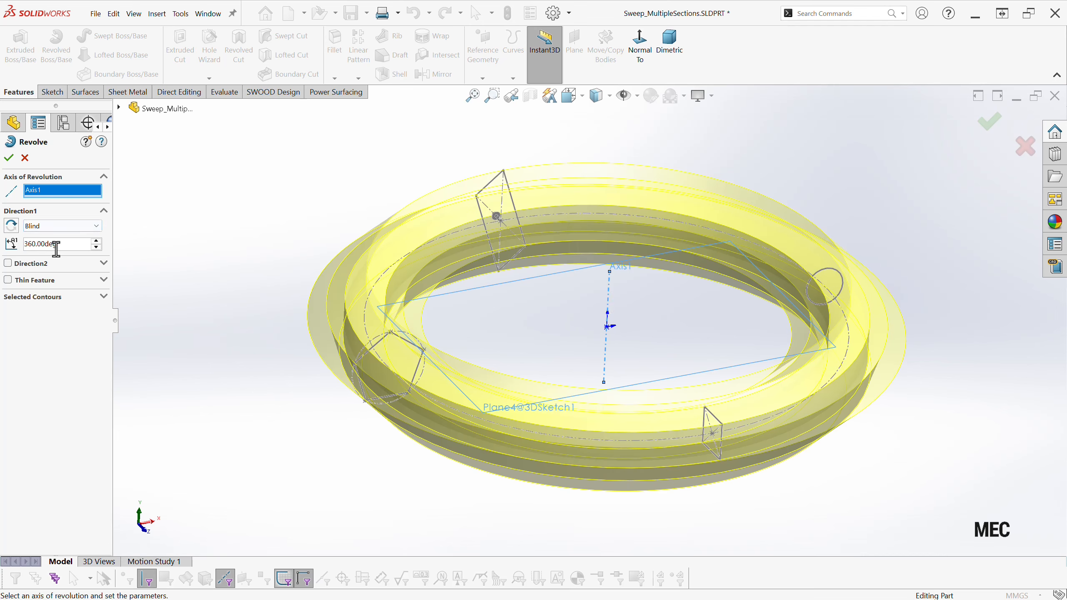
{"action": "left_click_drag", "start_coordinate": [61, 244], "coordinate": [24, 245]}
{"action": "type", "text": "90"}
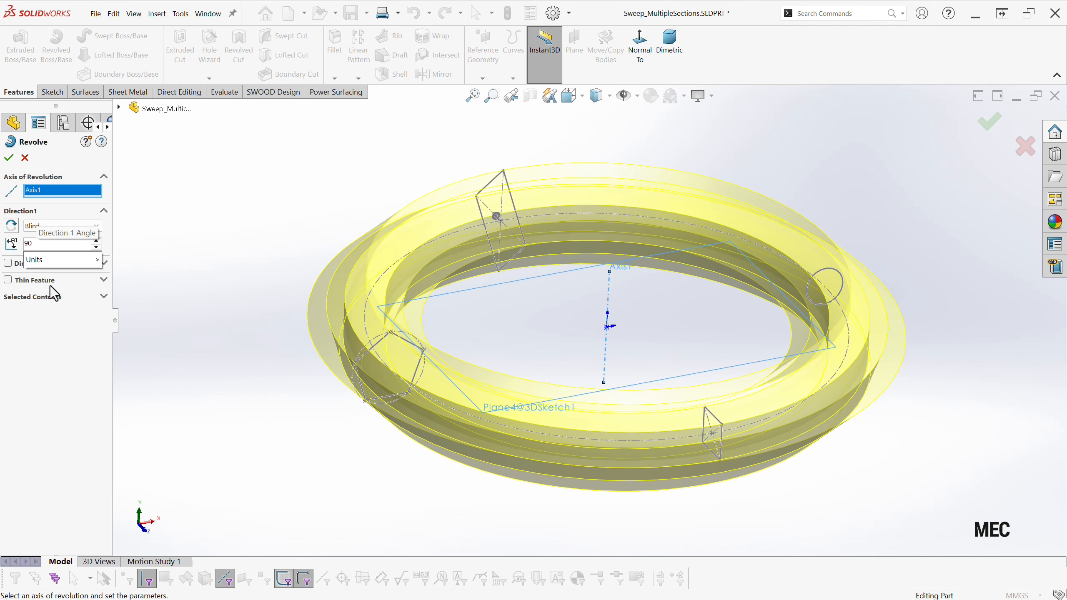
{"action": "key", "text": "Return"}
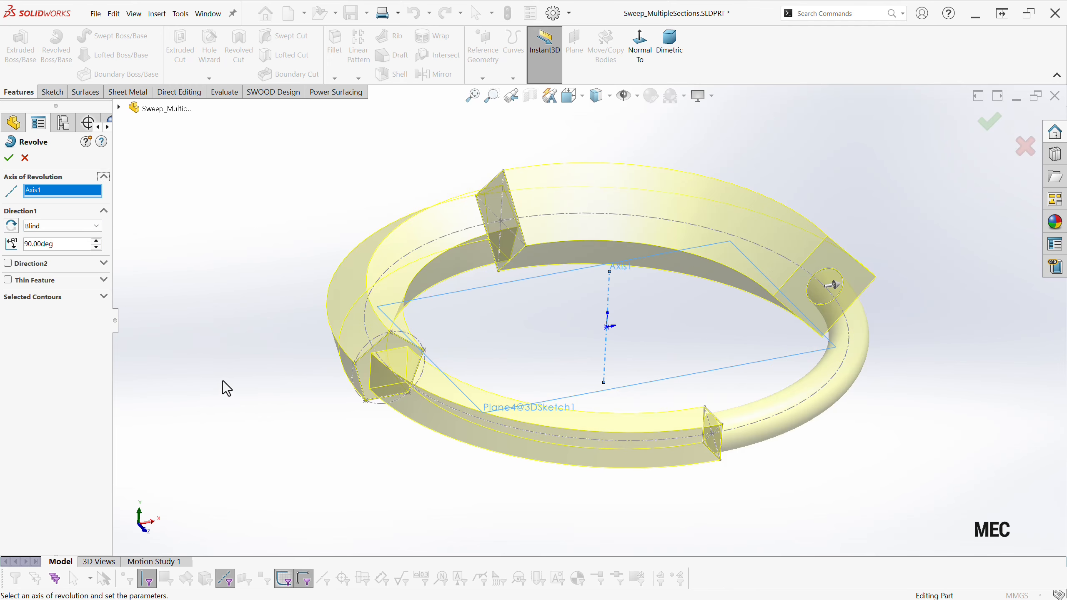
{"action": "left_click", "coordinate": [9, 159]}
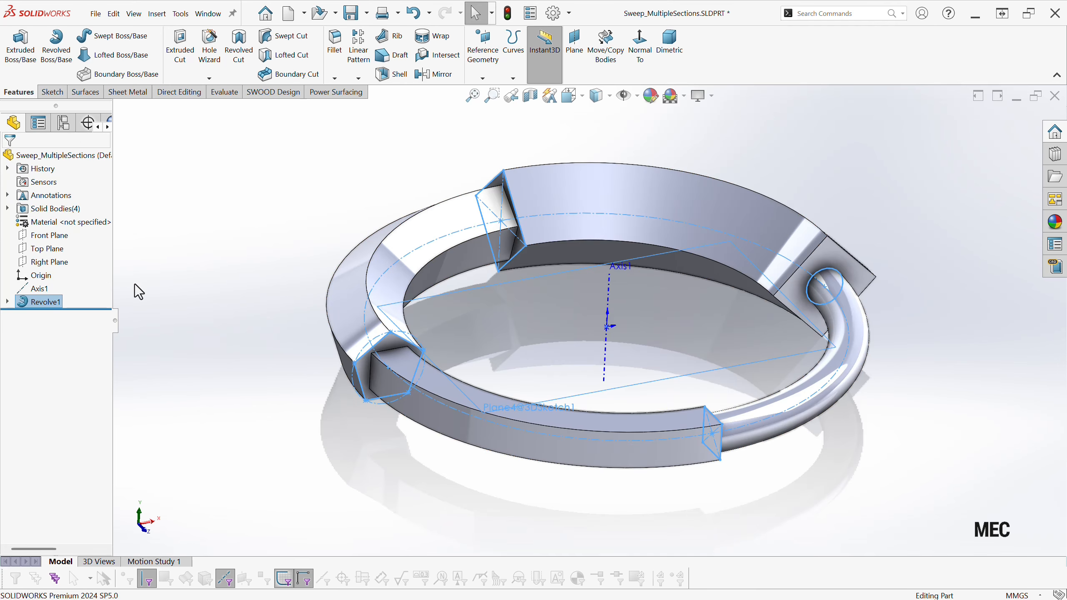
{"action": "left_click", "coordinate": [624, 96]}
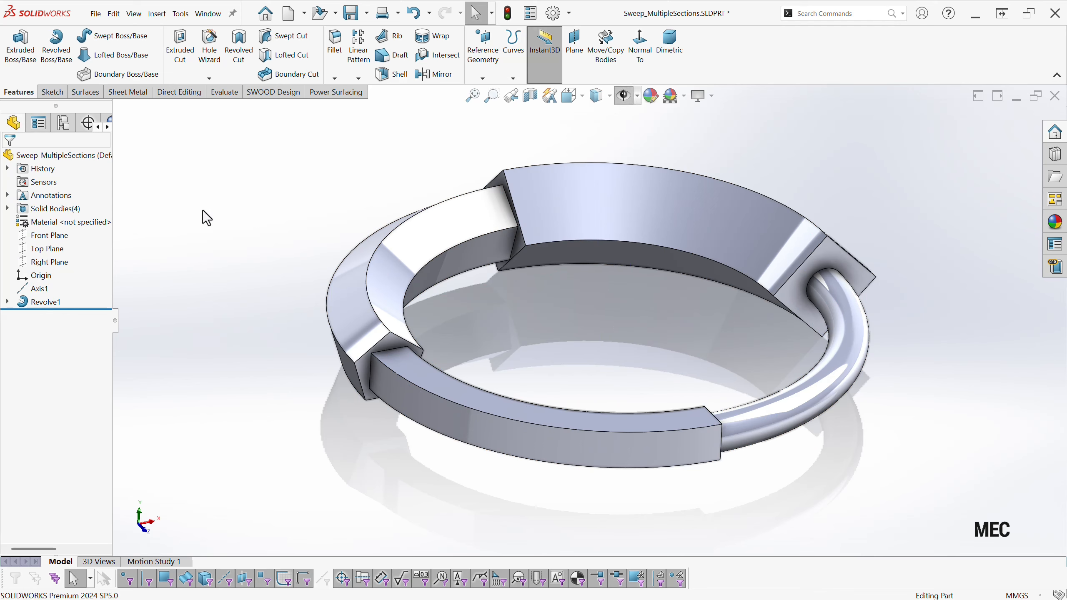
Combine all four revolved solid bodies into a single body with the Add operation.
{"action": "left_click", "coordinate": [8, 209]}
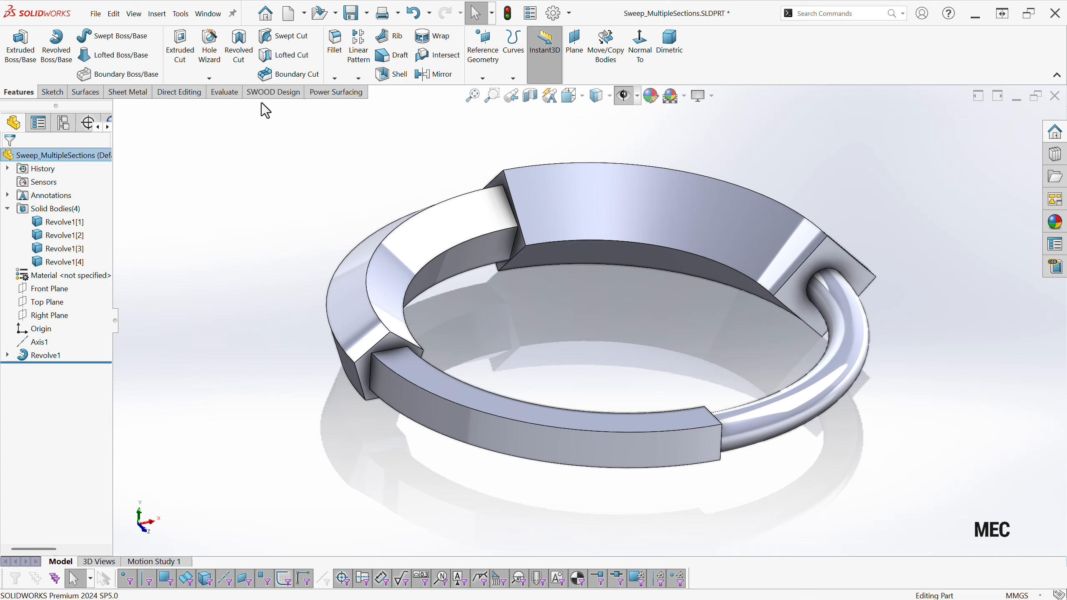
{"action": "left_click", "coordinate": [172, 94]}
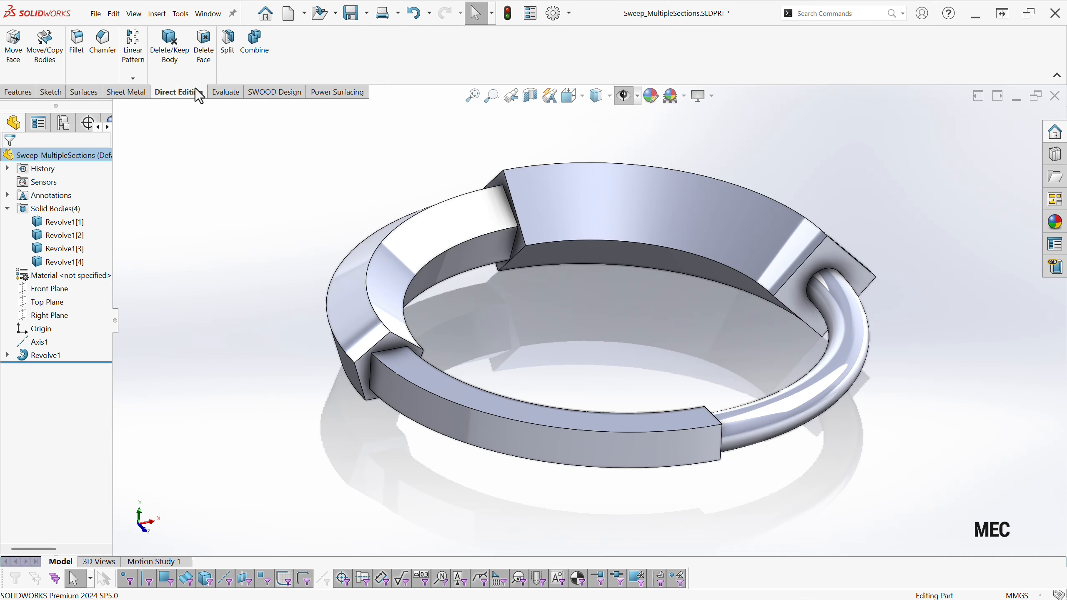
{"action": "left_click", "coordinate": [257, 45]}
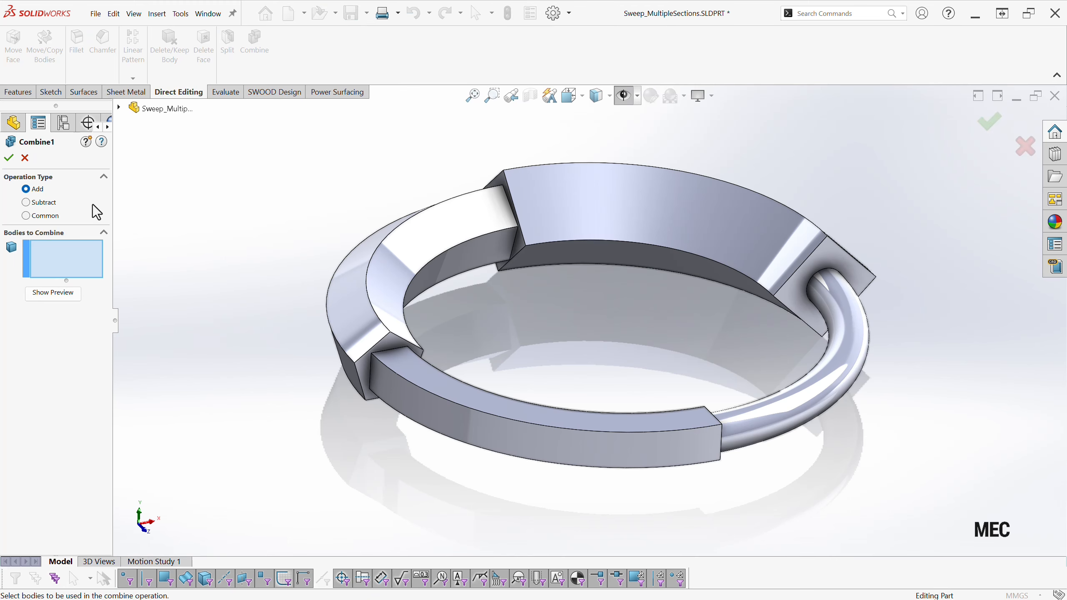
{"action": "left_click_drag", "start_coordinate": [263, 119], "coordinate": [952, 514]}
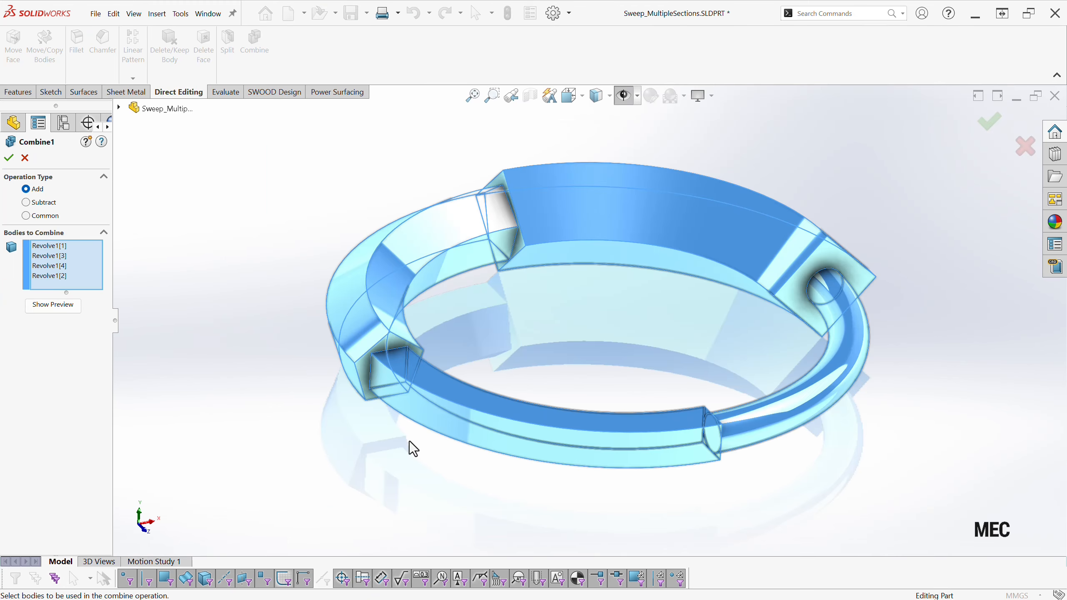
{"action": "left_click", "coordinate": [9, 155]}
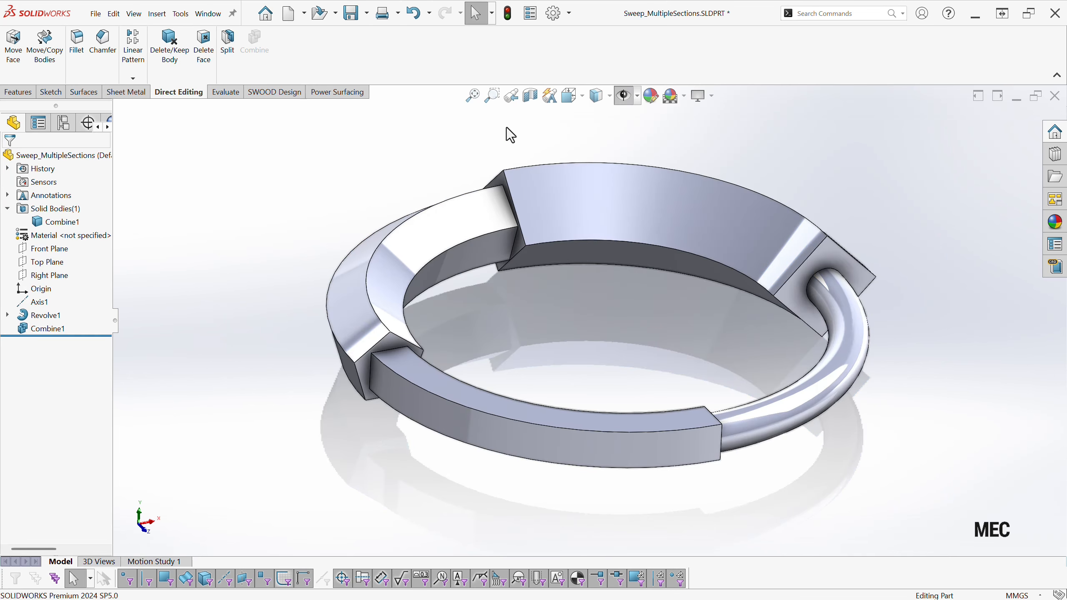
Set the model's display style to shaded without edges.
{"action": "left_click", "coordinate": [597, 98]}
{"action": "left_click", "coordinate": [597, 136]}
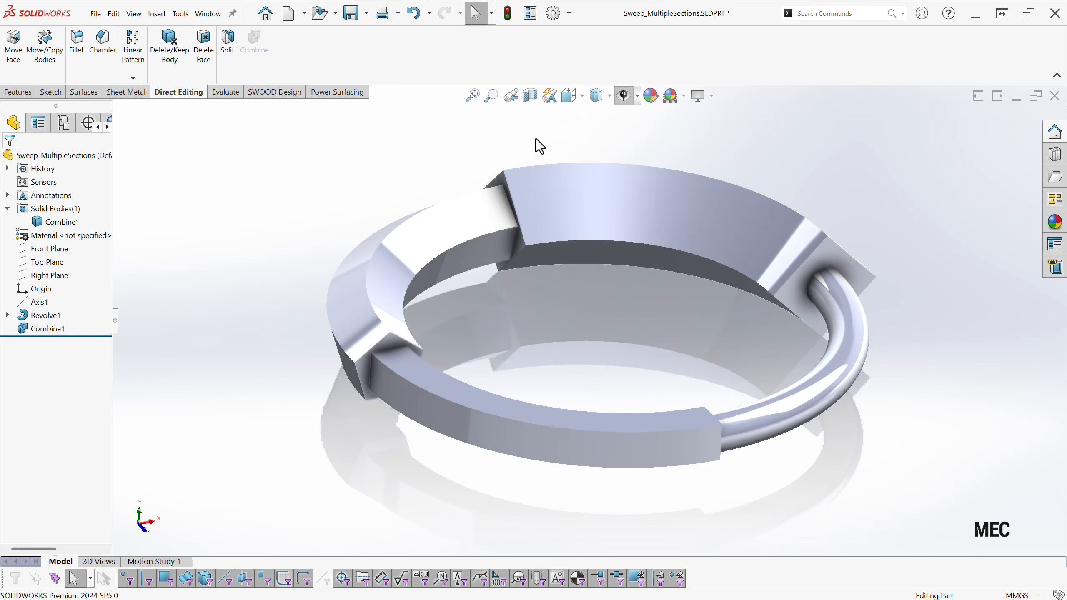